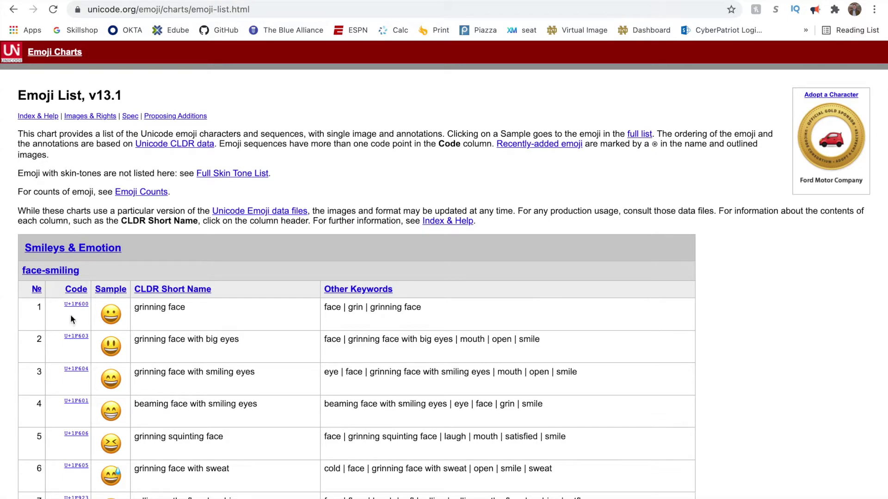
pyautogui.scroll(-1, 71, 315)
pyautogui.scroll(-10, 71, 316)
pyautogui.scroll(-15, 70, 315)
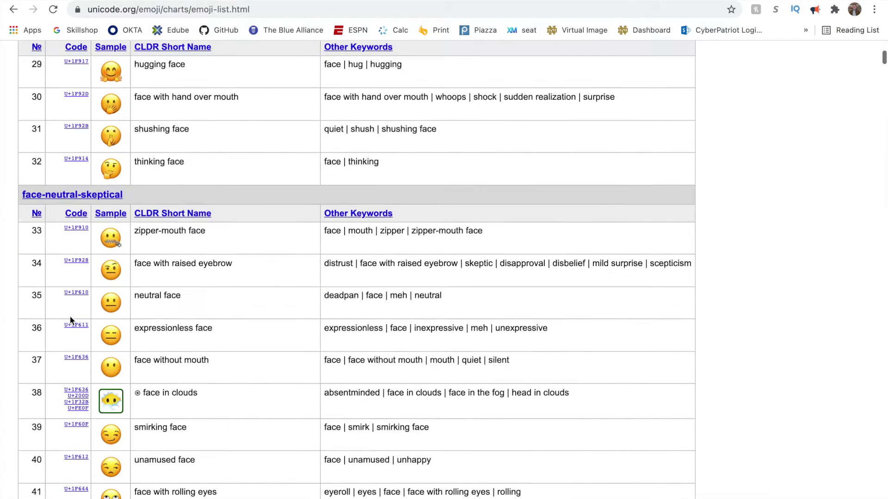
pyautogui.scroll(-15, 70, 316)
pyautogui.scroll(-20, 70, 316)
pyautogui.scroll(-15, 69, 319)
pyautogui.scroll(-5, 69, 319)
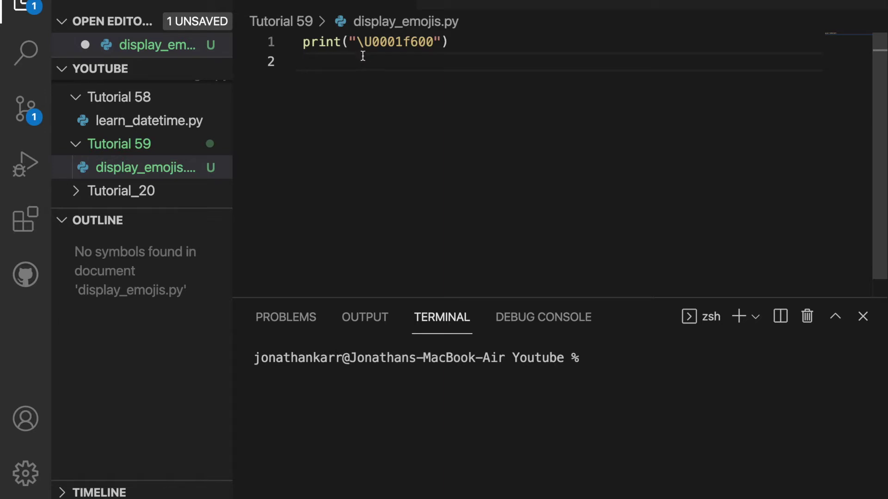
# Step: Add import emoji on line 2 and print(emoji.emojize(":grinning_face_with_big_eyes:")) on line 3
pyautogui.press('super+s')
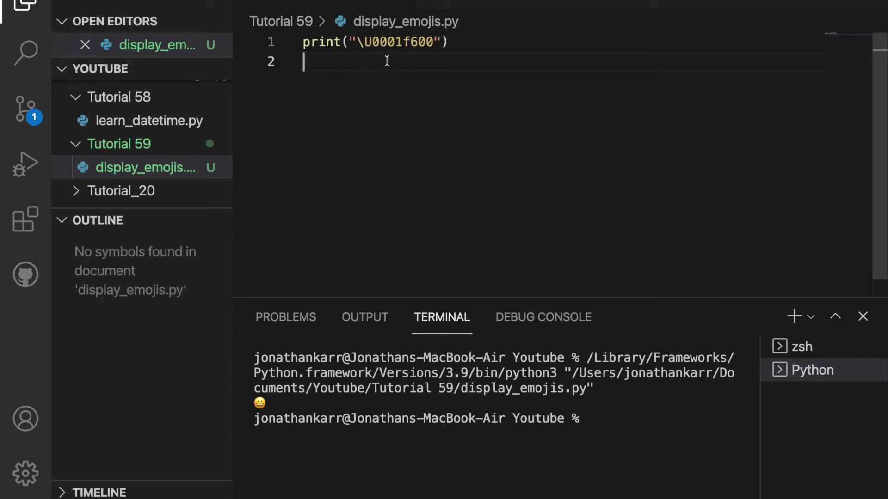
pyautogui.write('import em')
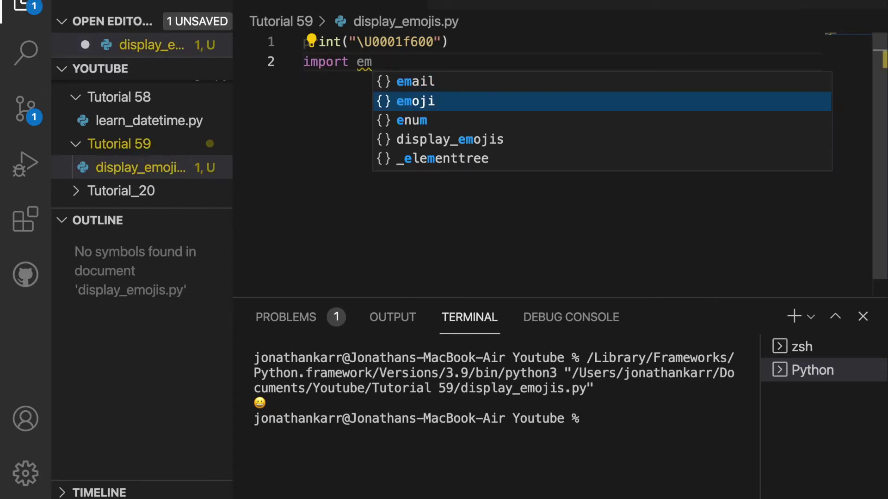
pyautogui.write('oji')
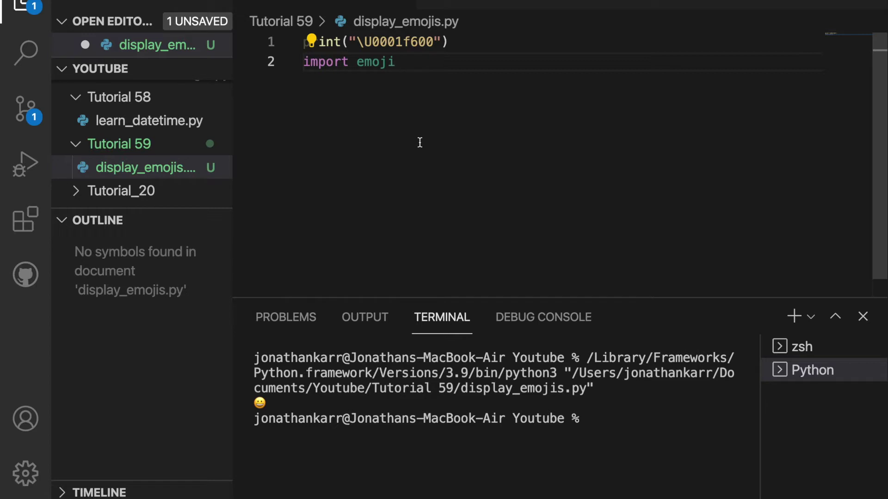
pyautogui.press('Return')
pyautogui.write('print(emoji.emojize(":grinning_face_with_big_eyes:"))')
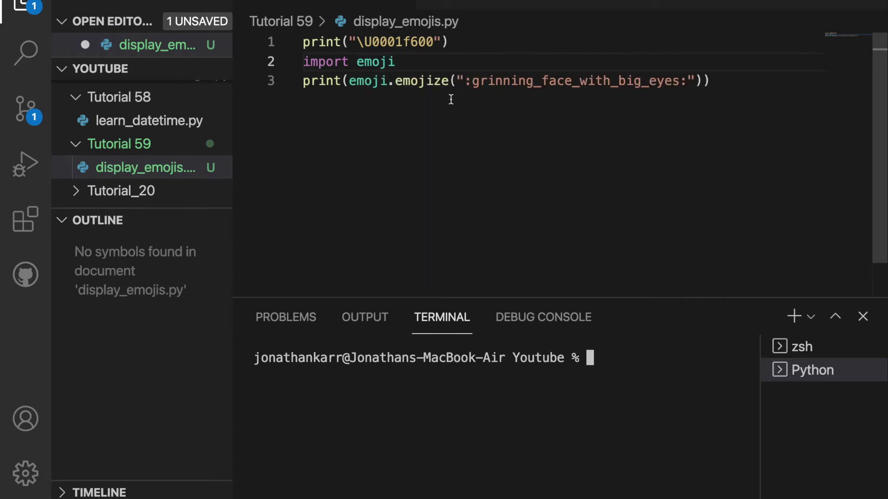
# Step: Run display_emojis.py to print the escape-code grinning face and the big-eyes grinning face
pyautogui.click(679, 80)
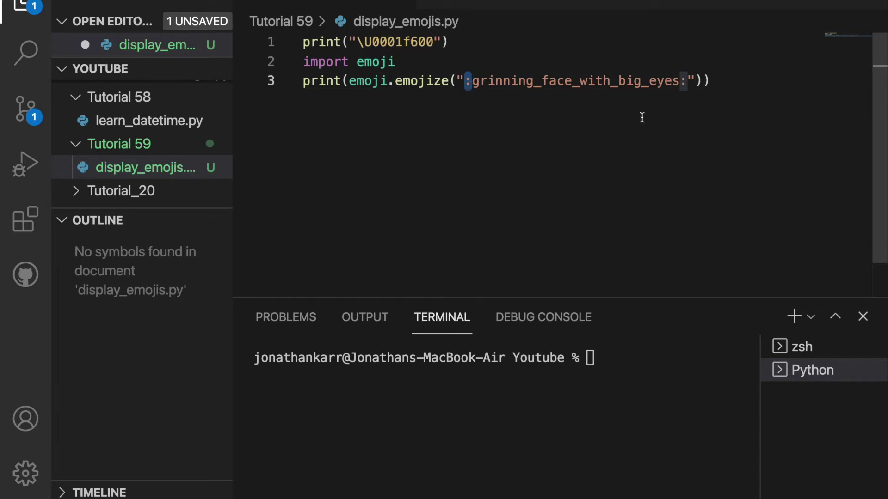
pyautogui.click(777, 2)
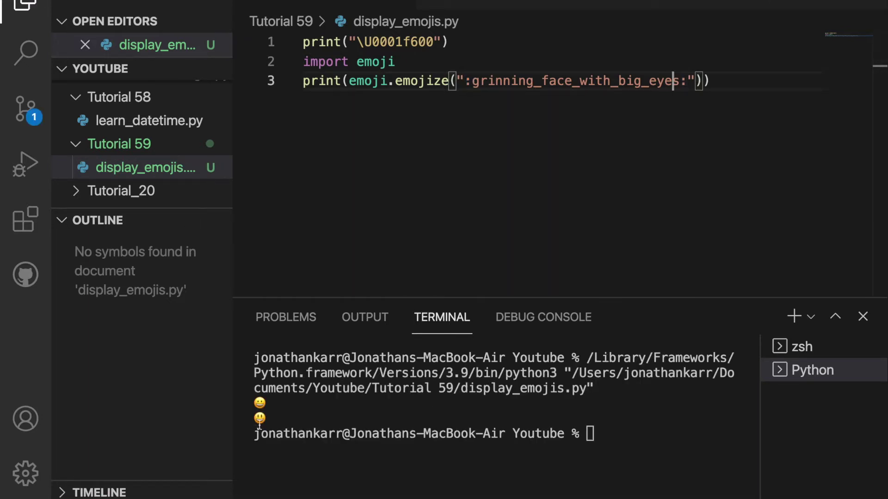
pyautogui.click(742, 84)
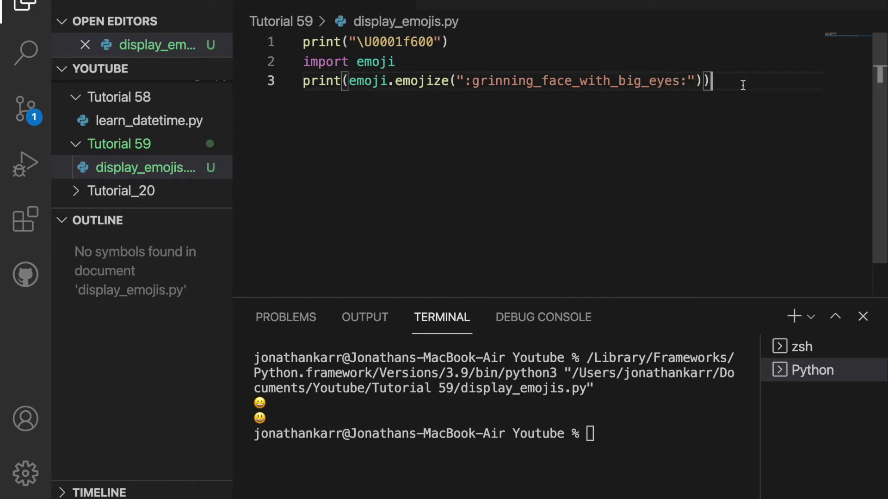
pyautogui.write('p')
# Step: Add print(emoji.EMOJI_ALIAS_UNICODE_ENGLISH) on line 4, run it, and clear the terminal
pyautogui.press('BackSpace')
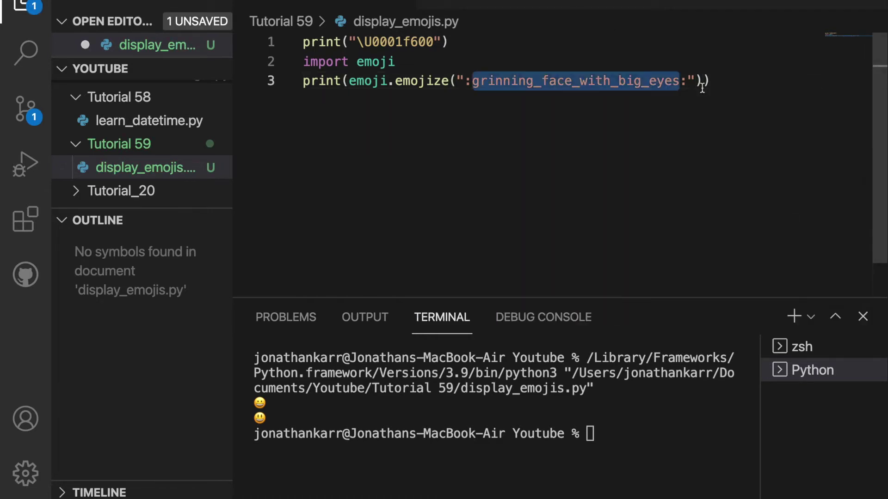
pyautogui.press('Return')
pyautogui.write('print')
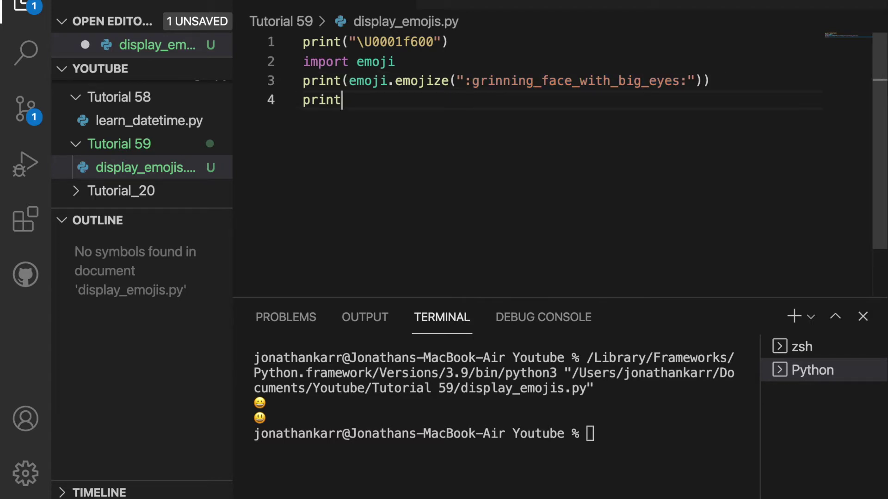
pyautogui.write('(emoji.')
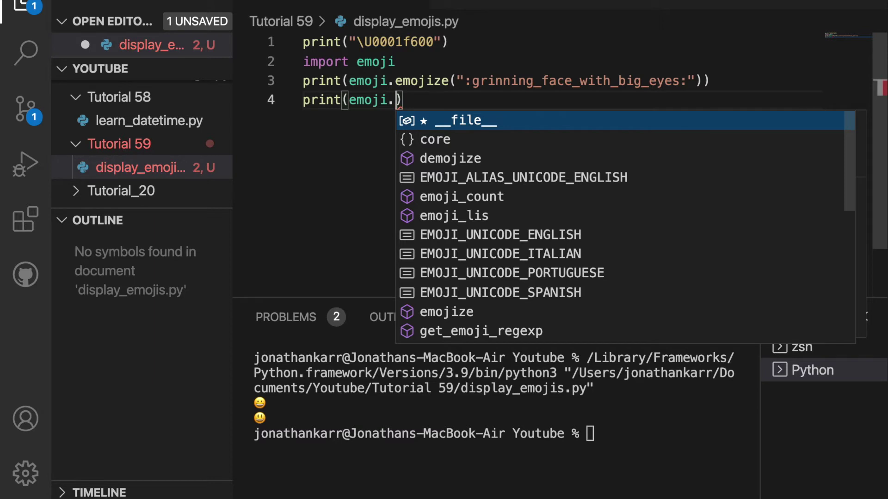
pyautogui.press('Down')
pyautogui.press('Down')
pyautogui.press('Down')
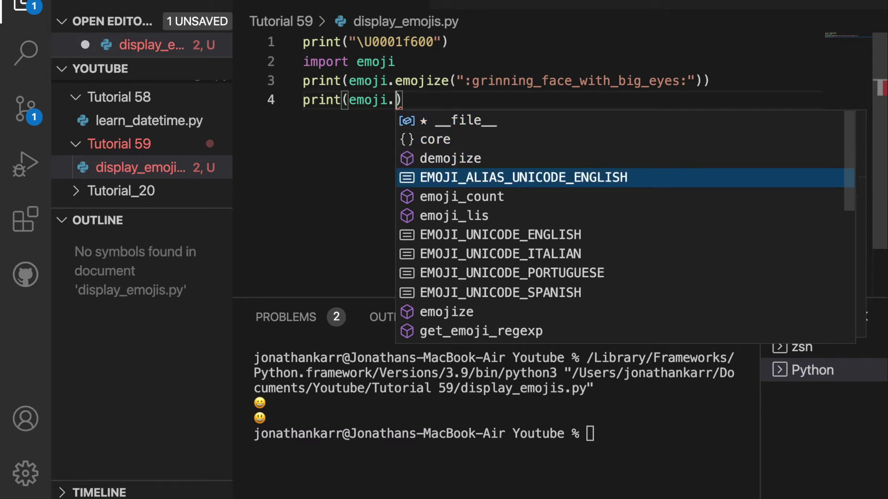
pyautogui.press('Return')
pyautogui.press('Escape')
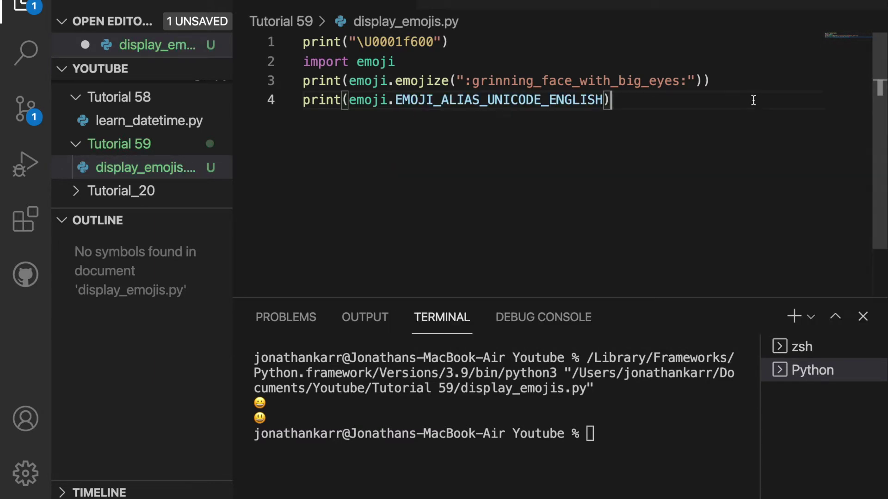
pyautogui.press('super+s')
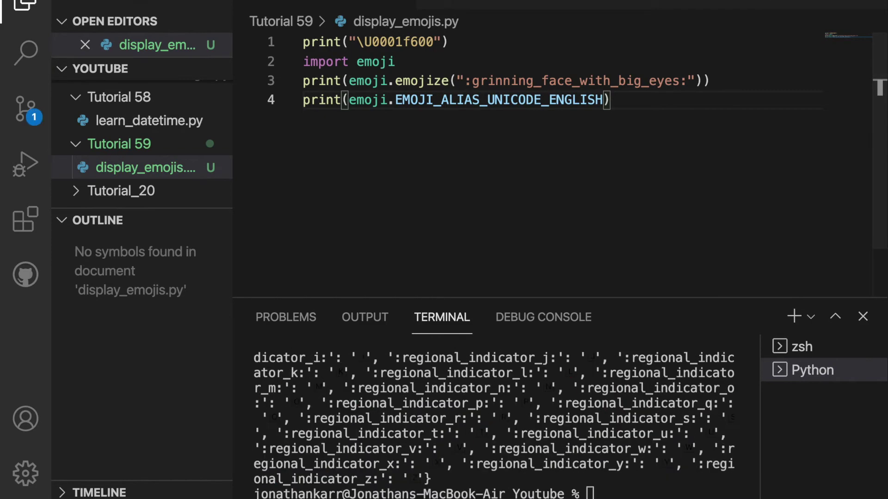
pyautogui.scroll(10, 404, 424)
pyautogui.scroll(10, 403, 423)
pyautogui.scroll(10, 403, 423)
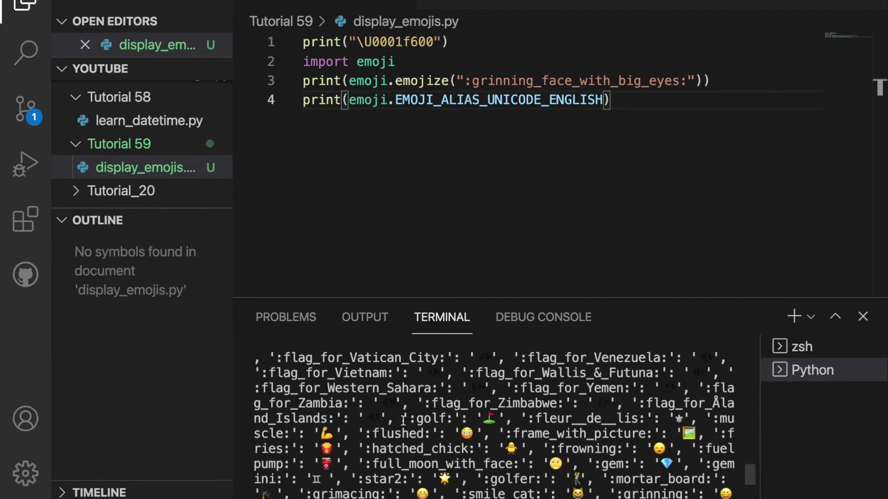
pyautogui.scroll(5, 403, 421)
pyautogui.scroll(10, 403, 421)
pyautogui.scroll(10, 403, 421)
pyautogui.scroll(10, 403, 421)
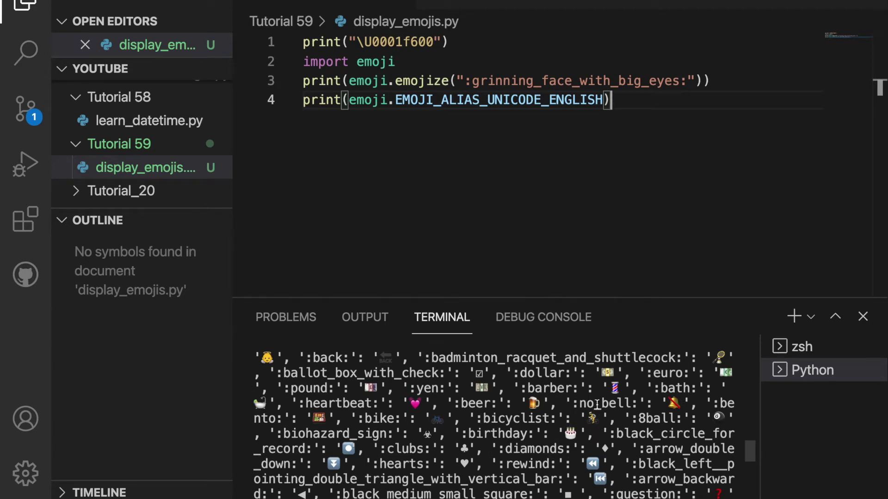
pyautogui.scroll(5, 620, 353)
pyautogui.scroll(1, 619, 352)
pyautogui.write('#')
pyautogui.press('Return')
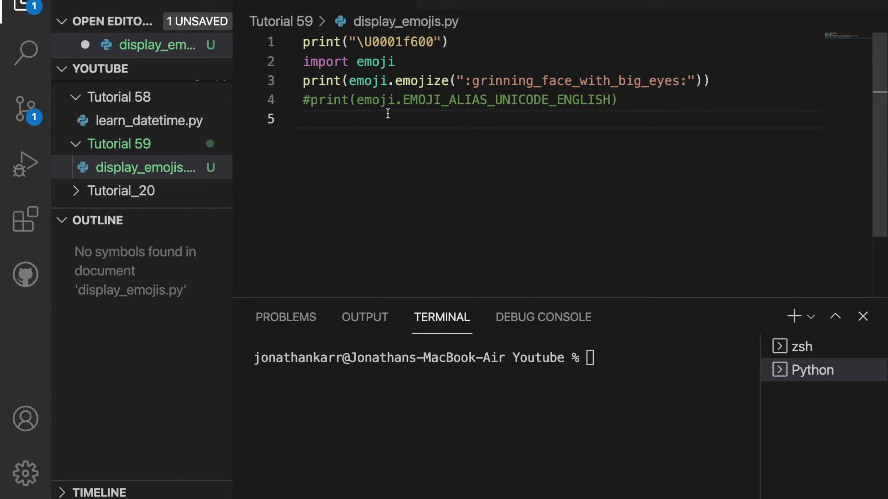
pyautogui.write('wo')
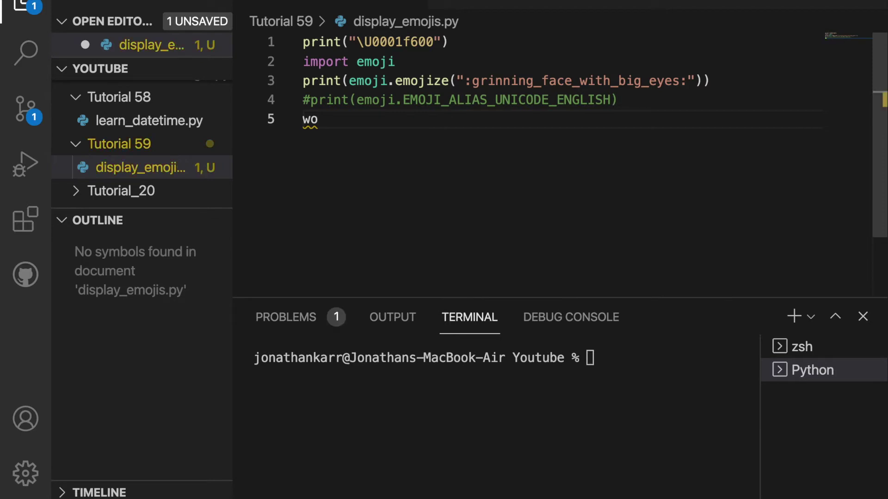
pyautogui.write('rd_to')
pyautogui.write('_e')
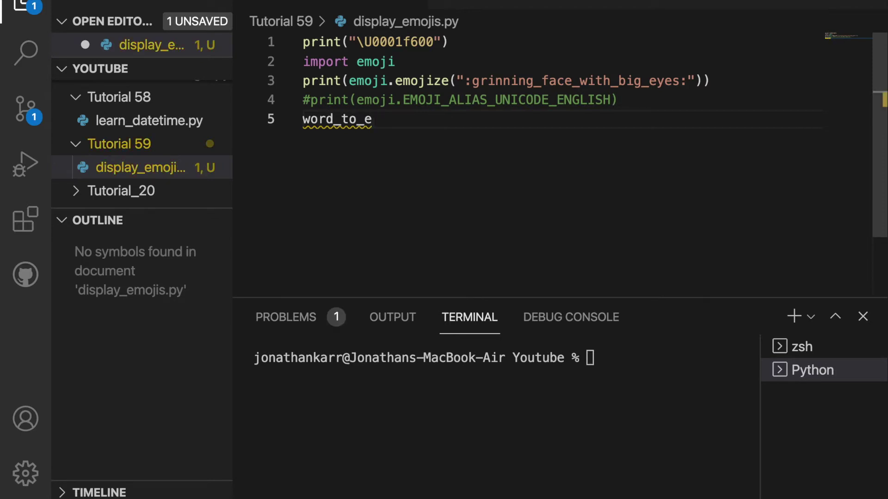
pyautogui.write('moji = {')
# Step: Define word_to_emoji with "happy" mapped to the copied emoji.emojize(":grinning_face_with_big_eyes:") call
pyautogui.press('Return')
pyautogui.write("'")
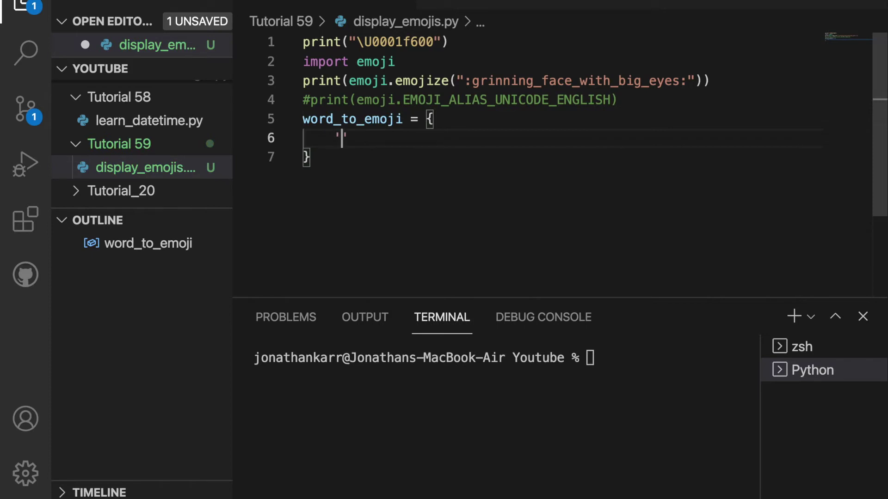
pyautogui.write('ha')
pyautogui.write("ppy' :")
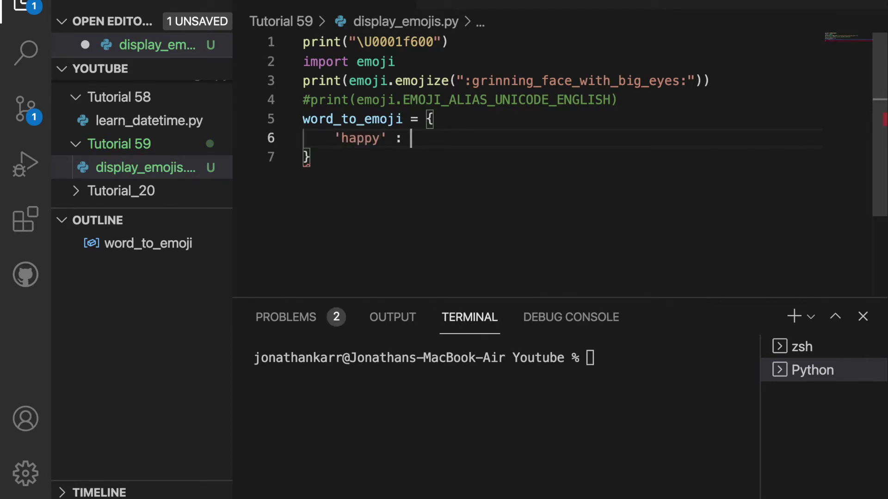
pyautogui.moveTo(349, 80); pyautogui.dragTo(704, 81)
pyautogui.press('super+c')
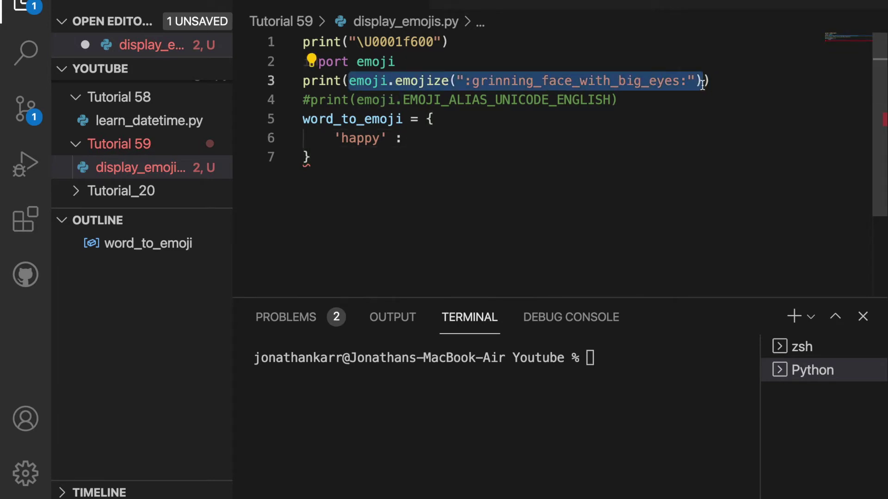
pyautogui.click(475, 147)
pyautogui.click(423, 138)
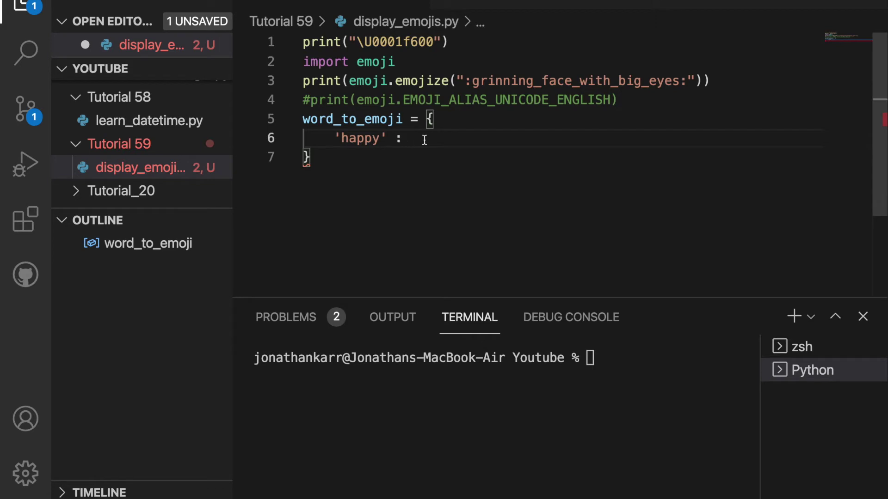
pyautogui.press('super+v')
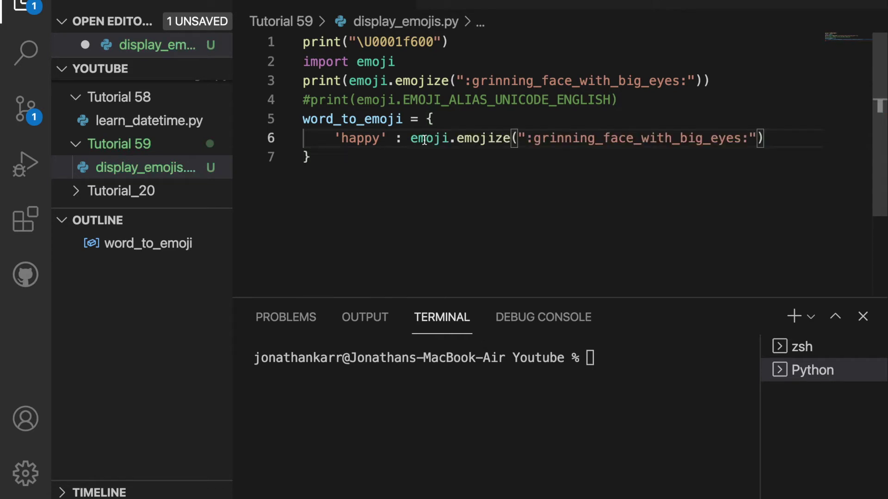
pyautogui.write(',')
# Step: Add a "great" entry mapped to emoji.emojize(":thumbs_up:") in word_to_emoji
pyautogui.press('Return')
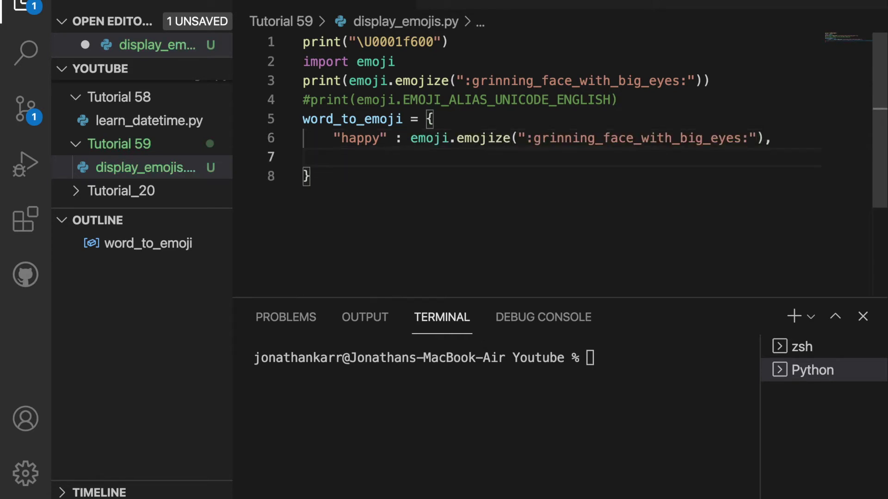
pyautogui.write('"gre')
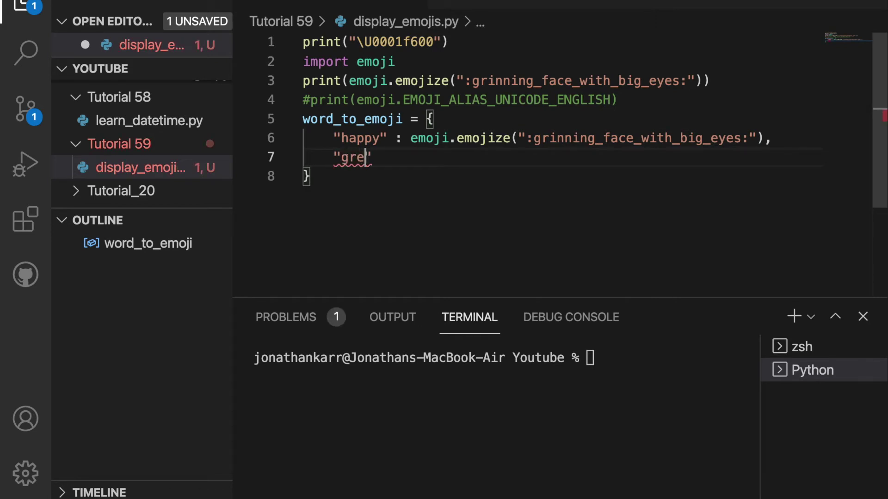
pyautogui.write('at" : emoji.e')
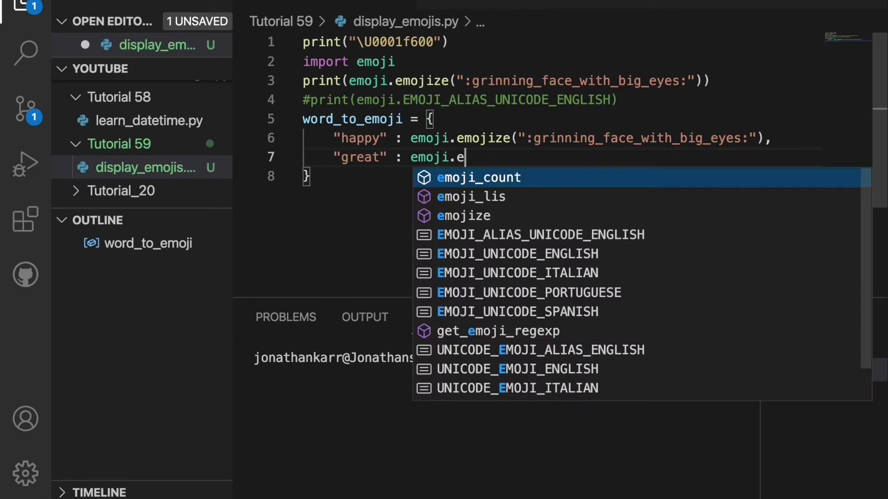
pyautogui.write('mo')
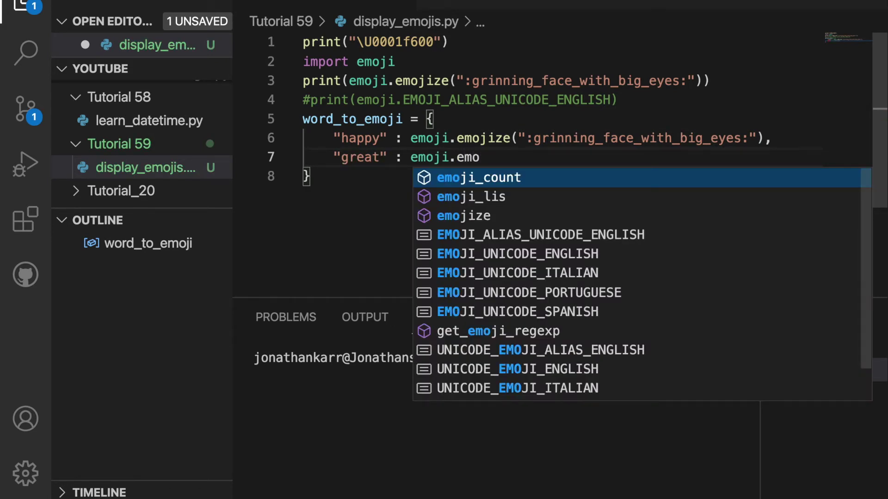
pyautogui.write('j')
pyautogui.press('Down')
pyautogui.press('Down')
pyautogui.press('Return')
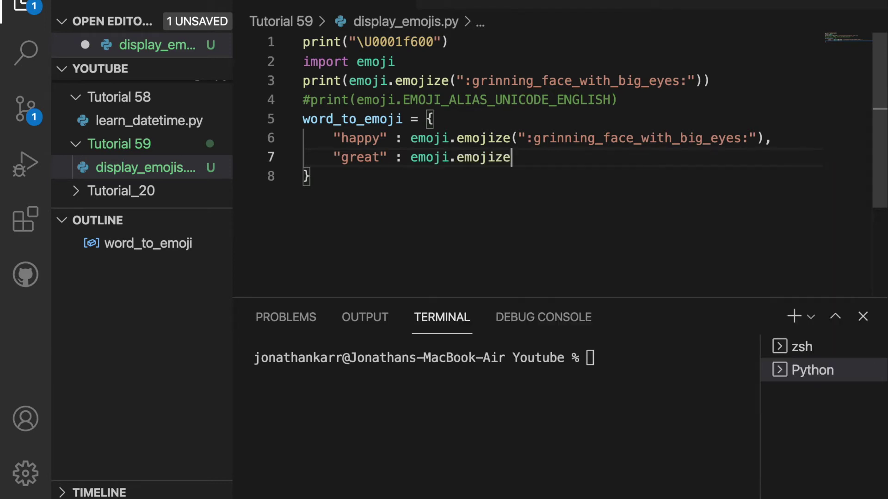
pyautogui.write('("')
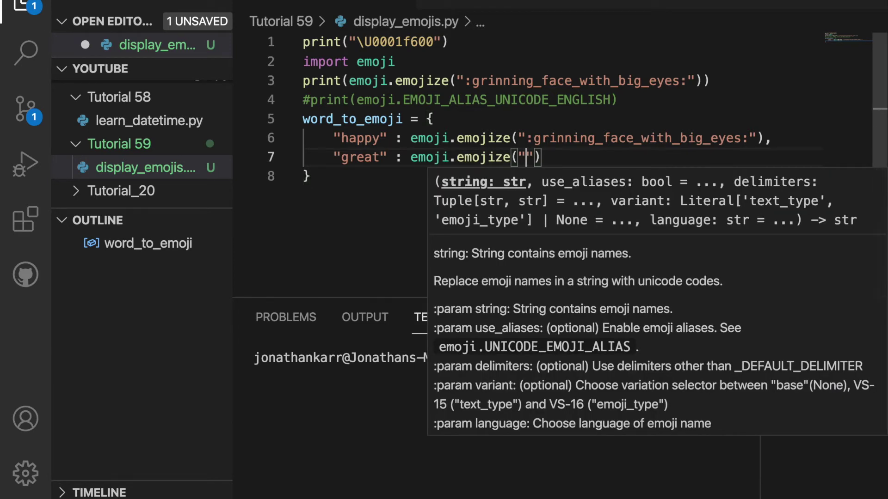
pyautogui.write('::')
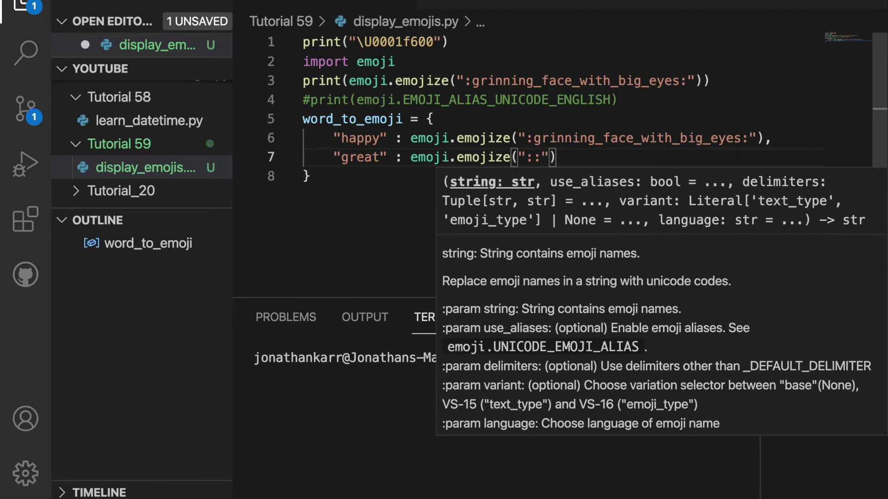
pyautogui.press('Left')
pyautogui.write('t')
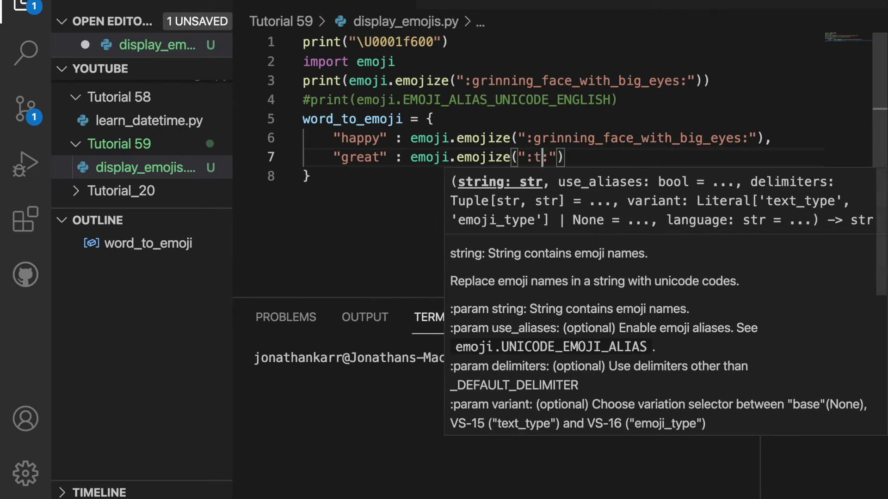
pyautogui.write('humbs_')
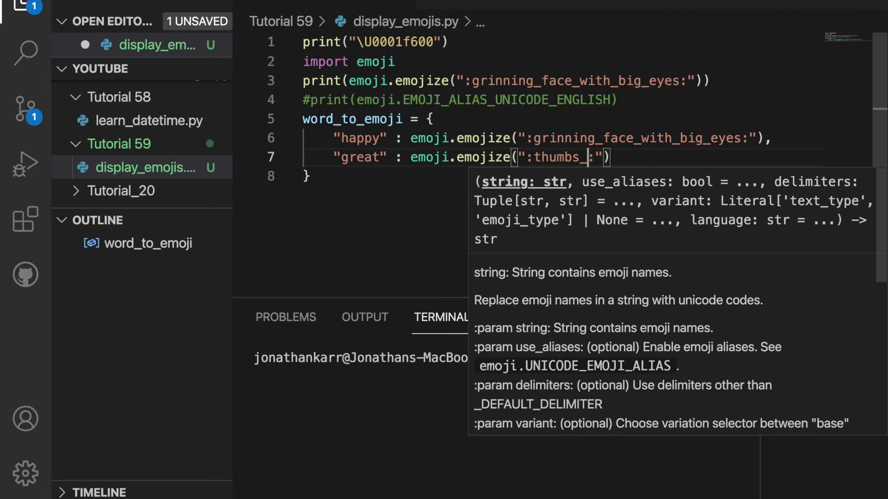
pyautogui.write('up')
# Step: Add print(word_to_emoji["great"]) and run the script to show a thumbs-up
pyautogui.press('Down')
pyautogui.press('Return')
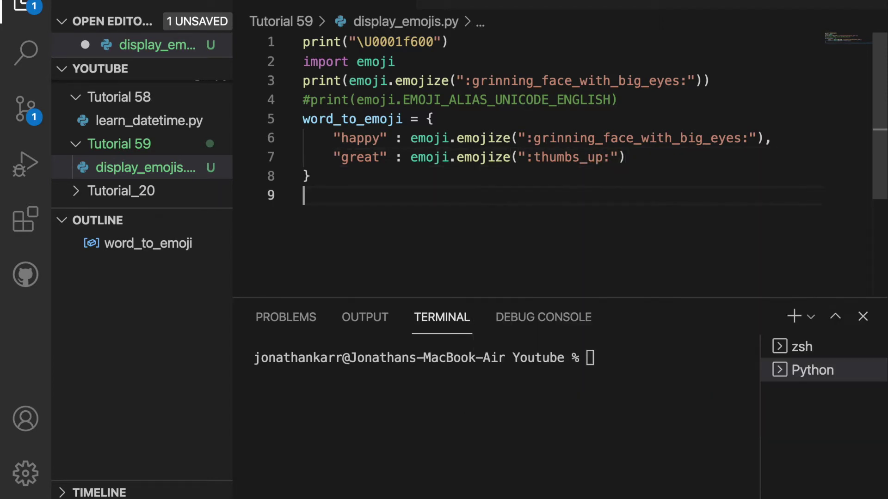
pyautogui.write('print(')
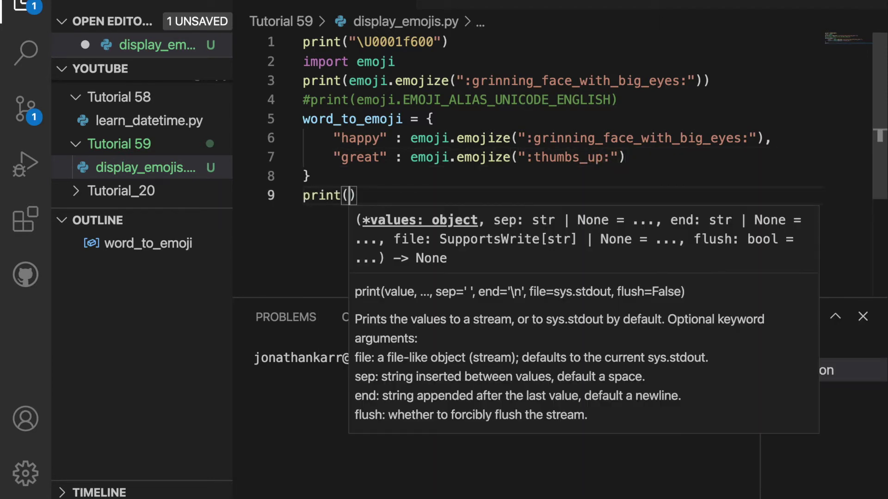
pyautogui.write('wo')
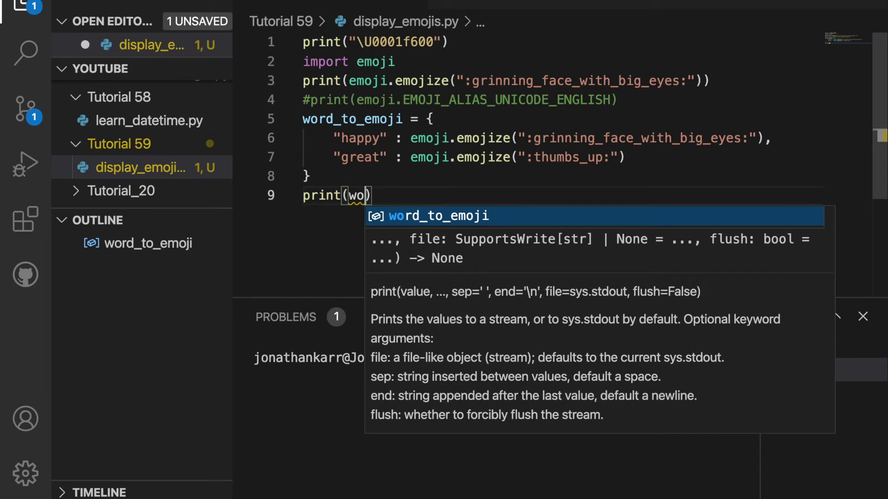
pyautogui.press('Tab')
pyautogui.write('["')
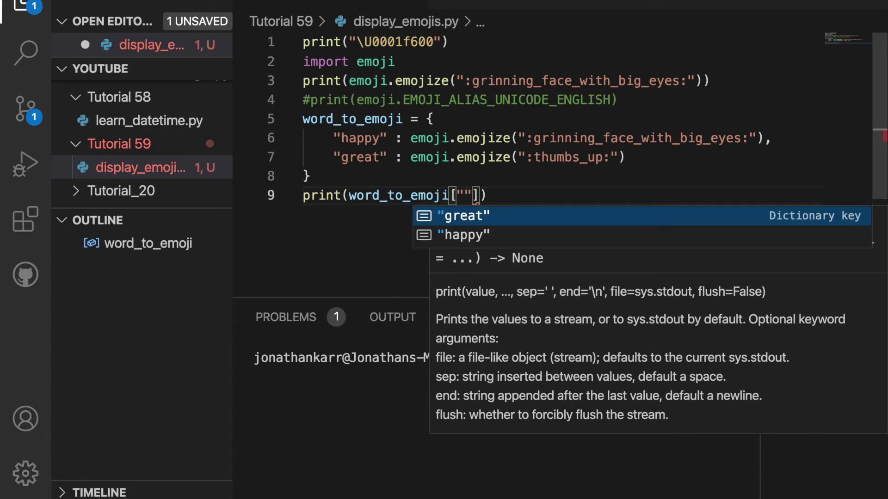
pyautogui.press('Tab')
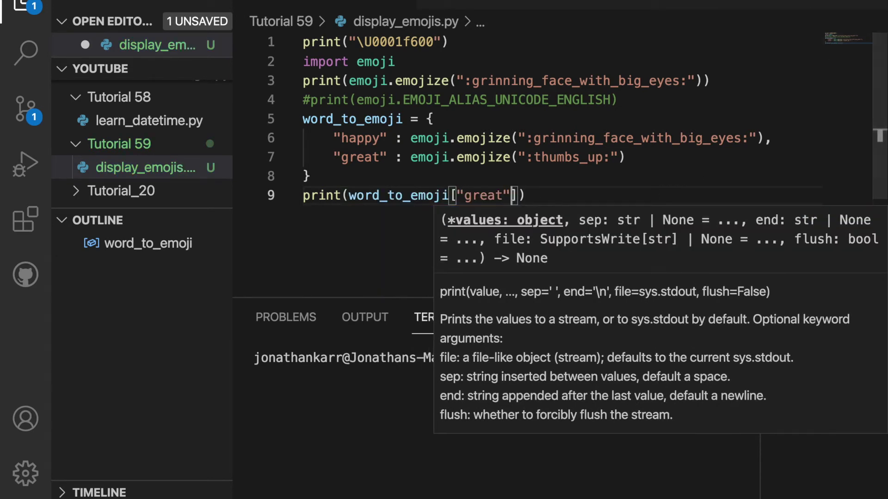
pyautogui.hotkey('ctrl', 's')
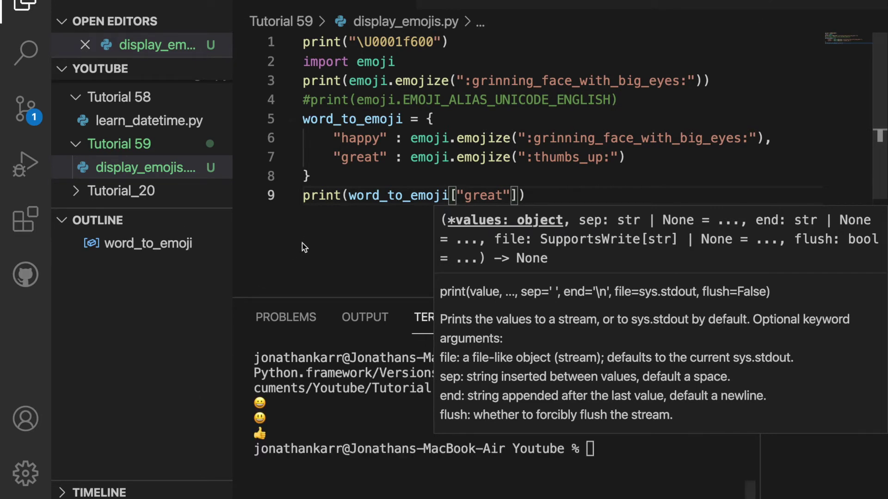
pyautogui.click(380, 177)
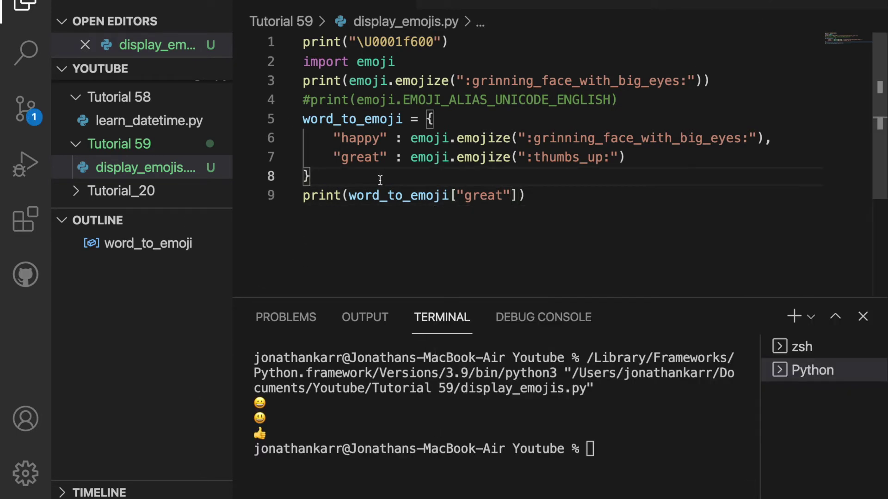
pyautogui.click(546, 209)
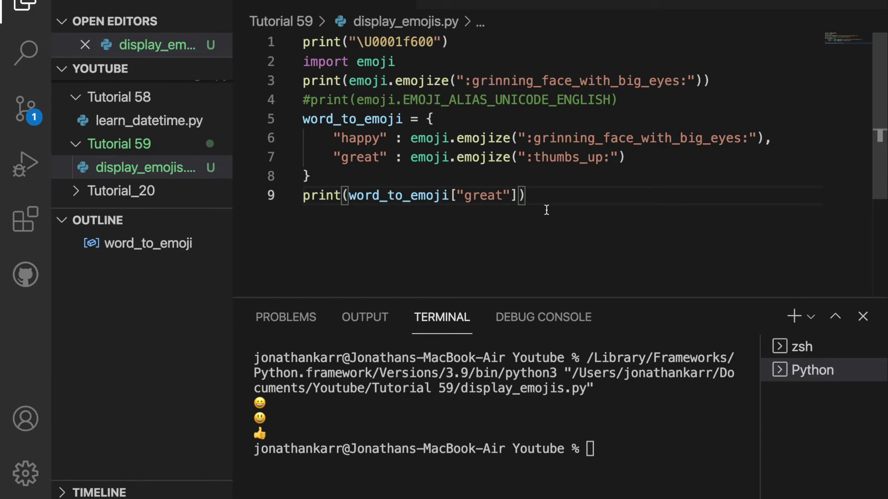
pyautogui.press('Return')
pyautogui.write('sen')
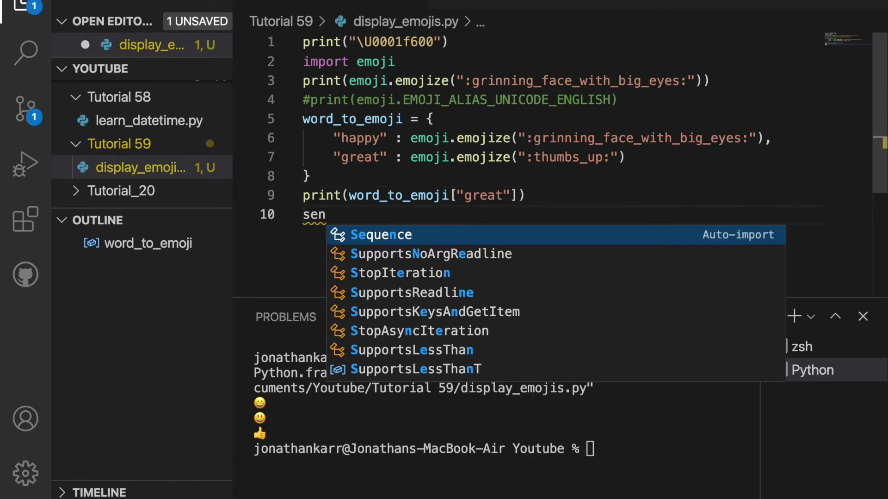
pyautogui.write('tance = input("En')
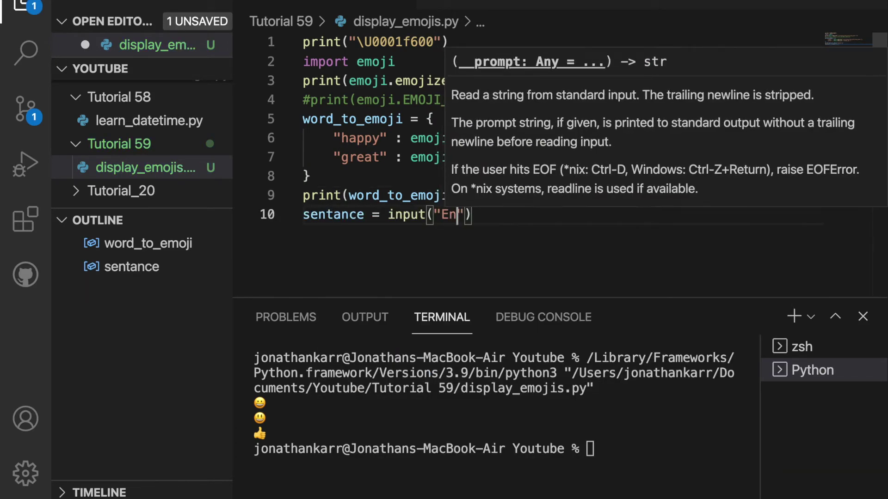
pyautogui.write('ter a ')
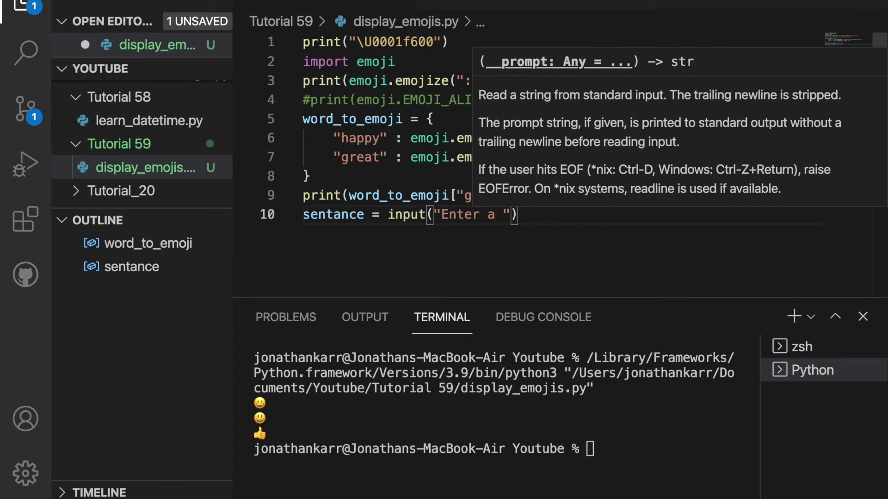
pyautogui.write('sen')
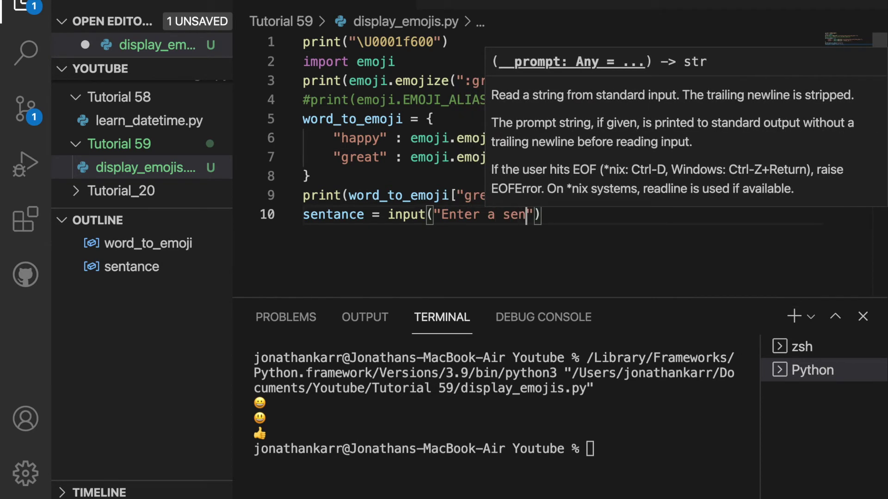
pyautogui.write('ta')
# Step: Replace the half-written loop on line 11 with sentance = sentance.split(" ")
pyautogui.press('BackSpace')
pyautogui.press('BackSpace')
pyautogui.press('BackSpace')
pyautogui.press('BackSpace')
pyautogui.write('for')
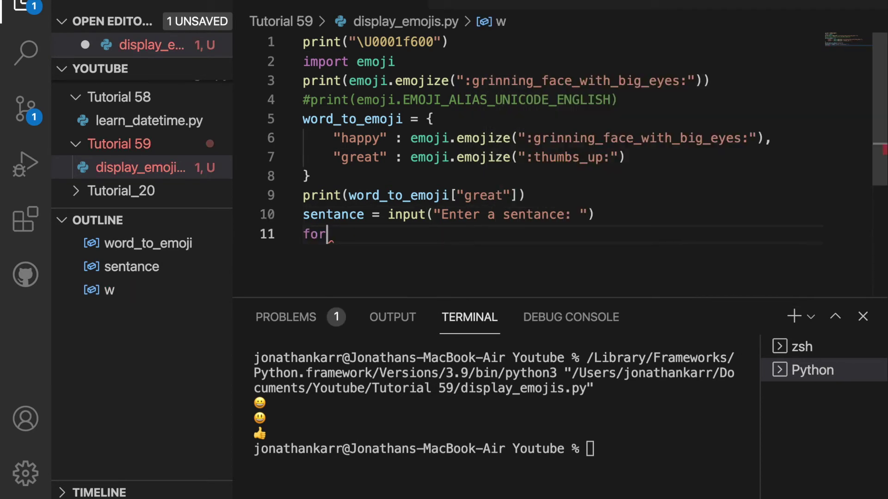
pyautogui.press('BackSpace')
pyautogui.press('BackSpace')
pyautogui.press('BackSpace')
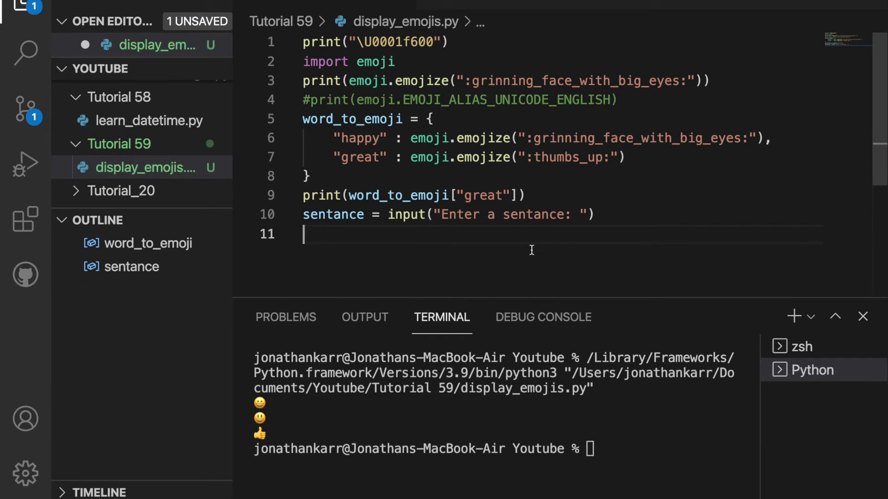
pyautogui.write('sentance ')
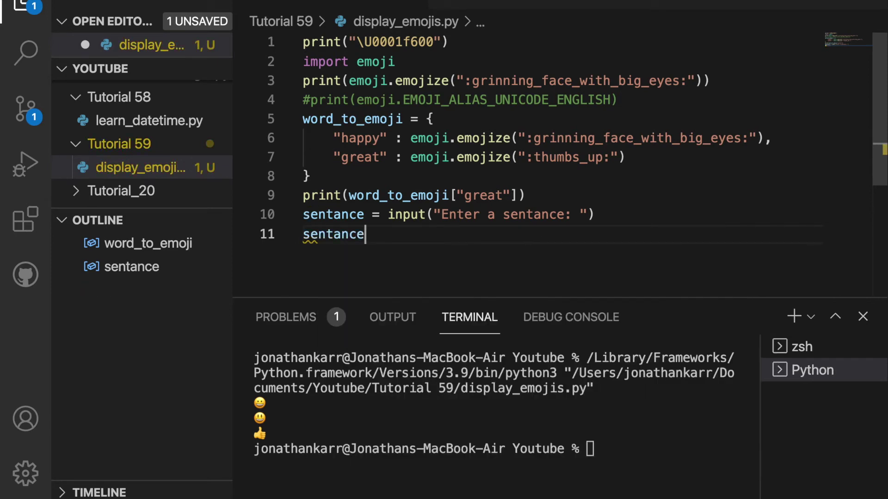
pyautogui.write('= sen')
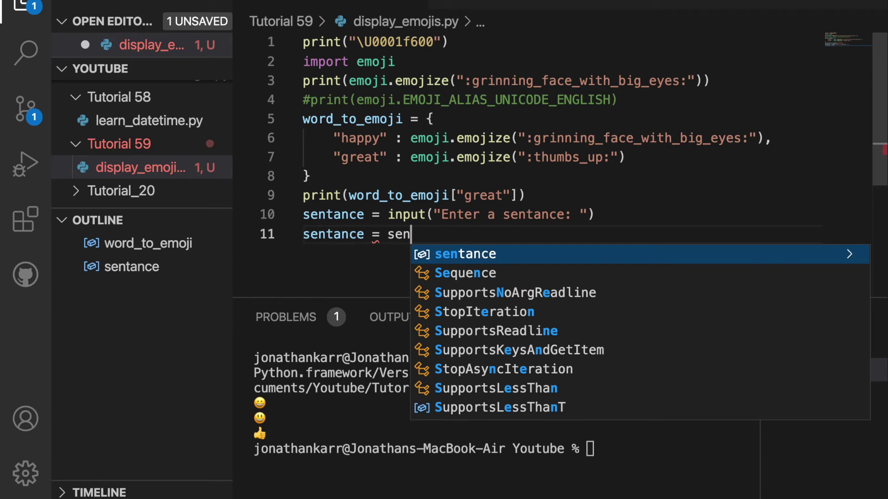
pyautogui.press('Return')
pyautogui.write('.s')
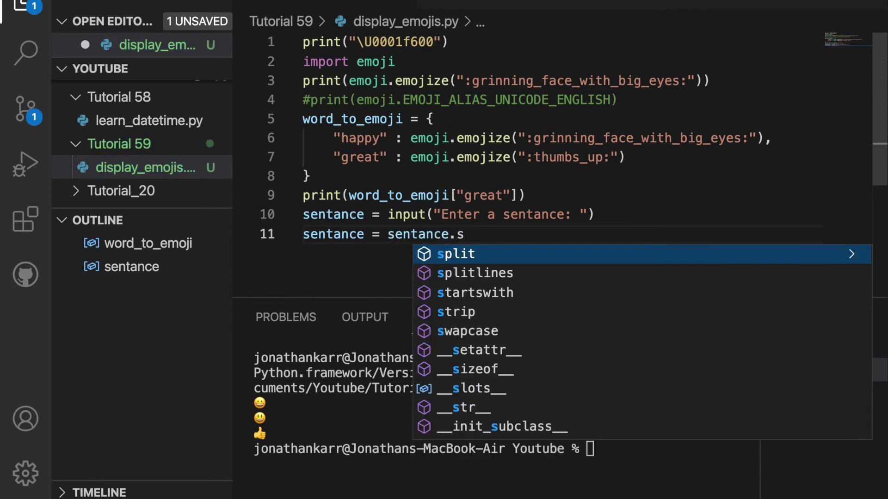
pyautogui.press('Return')
pyautogui.write('(')
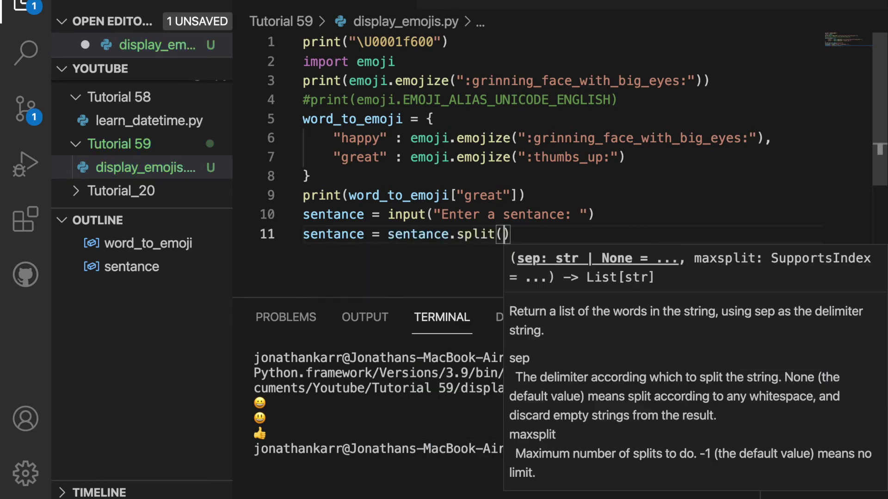
pyautogui.write('"')
# Step: Start the loop for word in range(len(sentance)): on line 12
pyautogui.press('End')
pyautogui.press('Return')
pyautogui.write('fo')
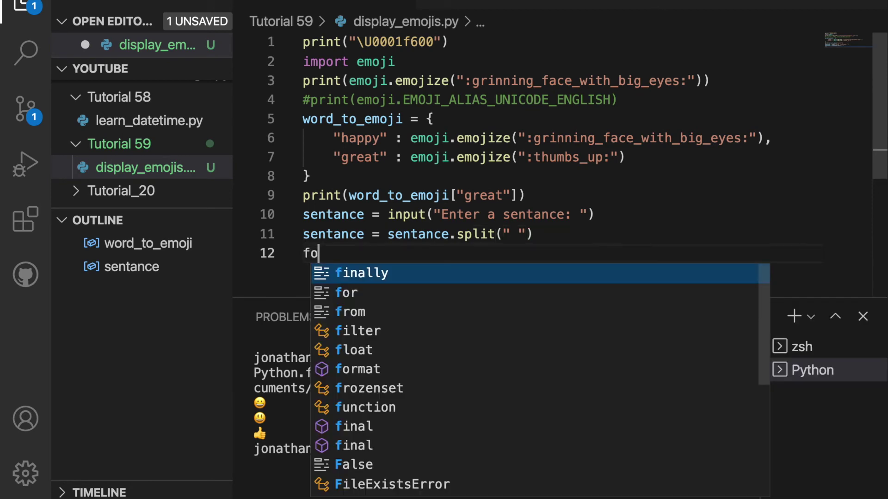
pyautogui.write('r word ')
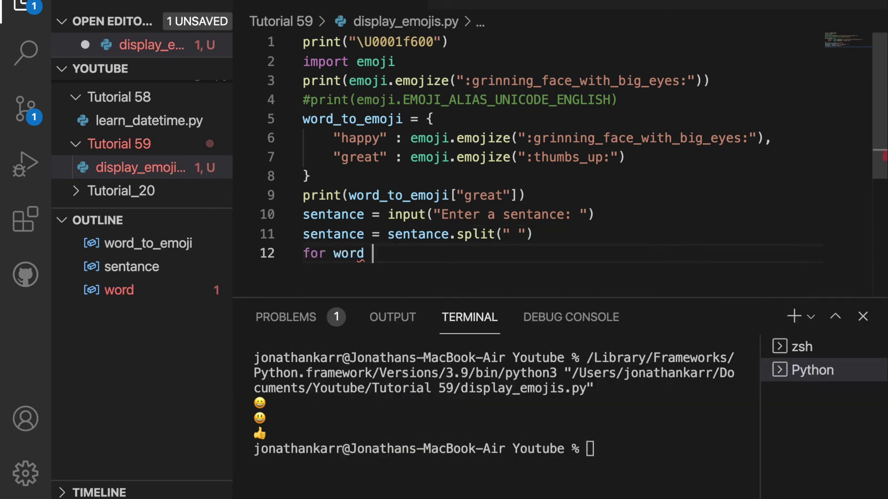
pyautogui.write('in ran')
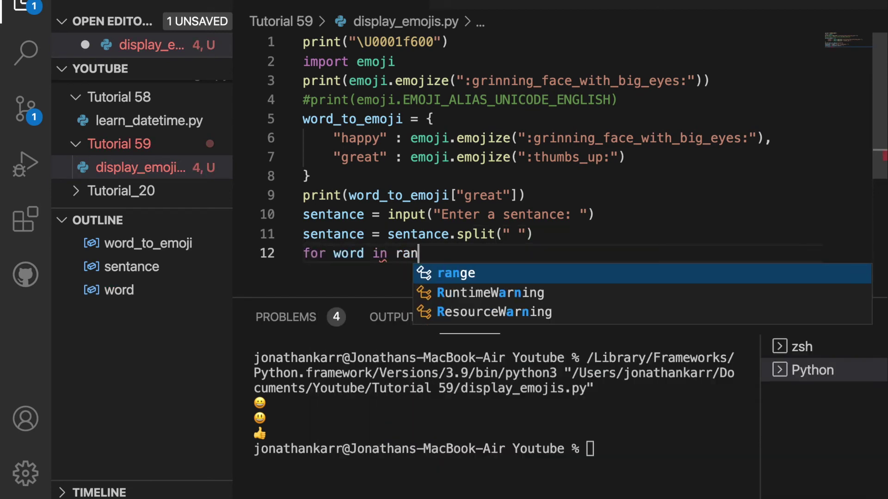
pyautogui.press('Tab')
pyautogui.write('(')
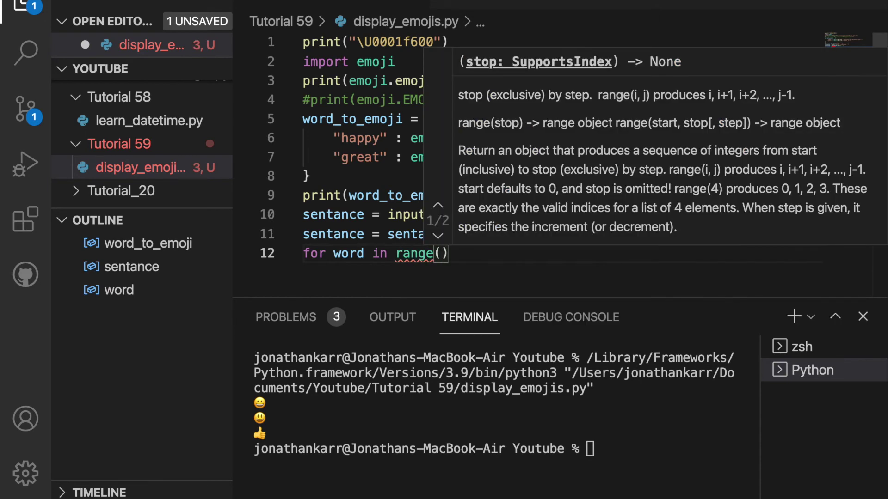
pyautogui.write('l')
pyautogui.write('en(')
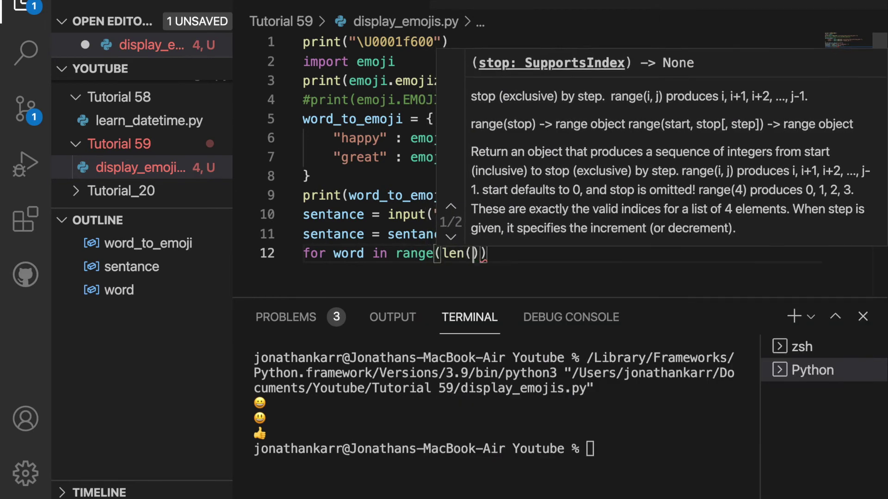
pyautogui.write('sentance)):')
# Step: Add if sentance[word] in word_to_emoji: that assigns word_to_emoji[sentance[word]] to the word
pyautogui.press('Return')
pyautogui.write('if se')
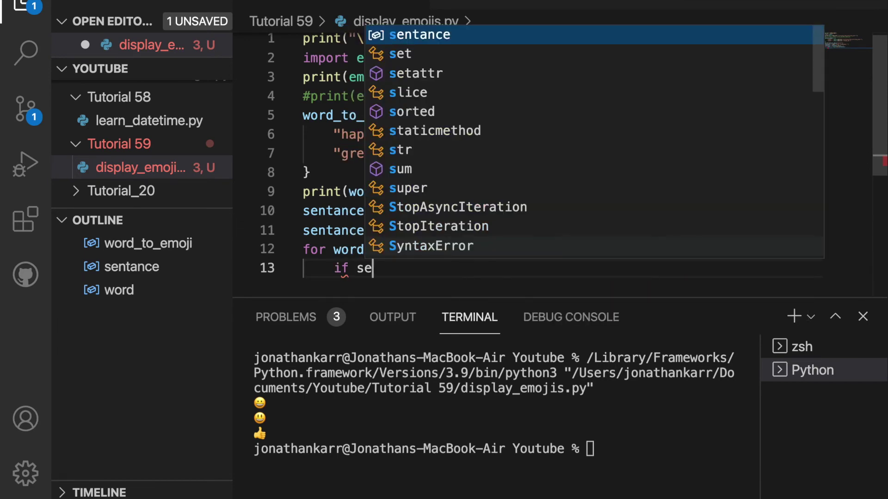
pyautogui.write('n')
pyautogui.press('Return')
pyautogui.write('[word]')
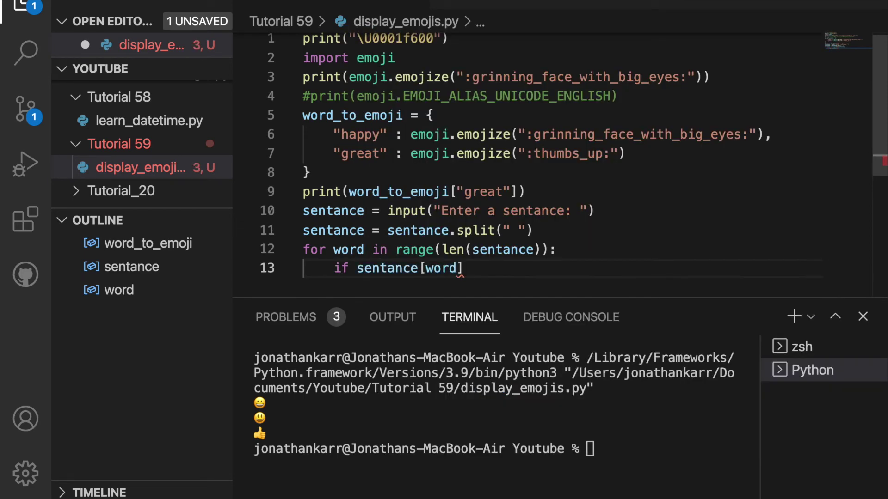
pyautogui.write(' in wo')
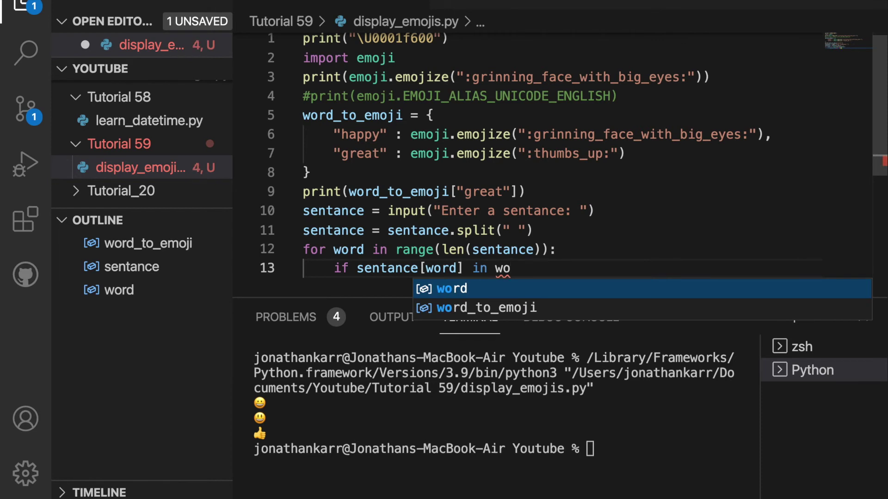
pyautogui.press('Down')
pyautogui.press('Return')
pyautogui.write(':')
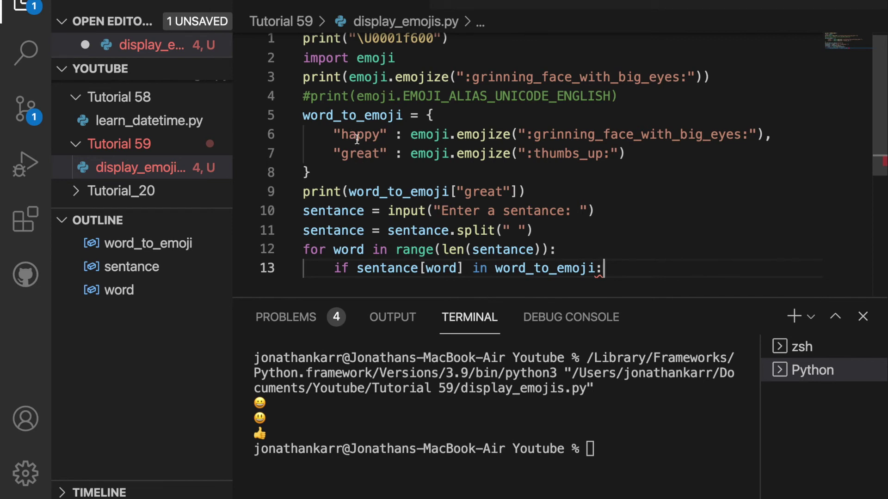
pyautogui.press('Return')
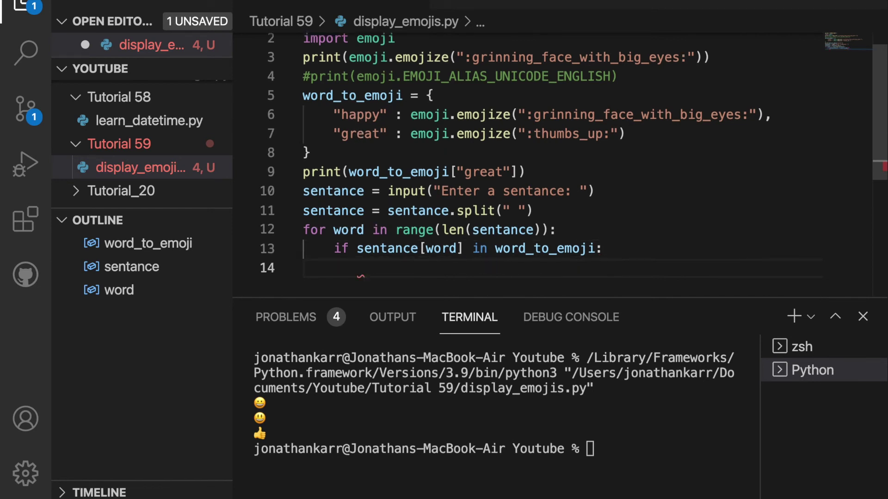
pyautogui.write('sentance')
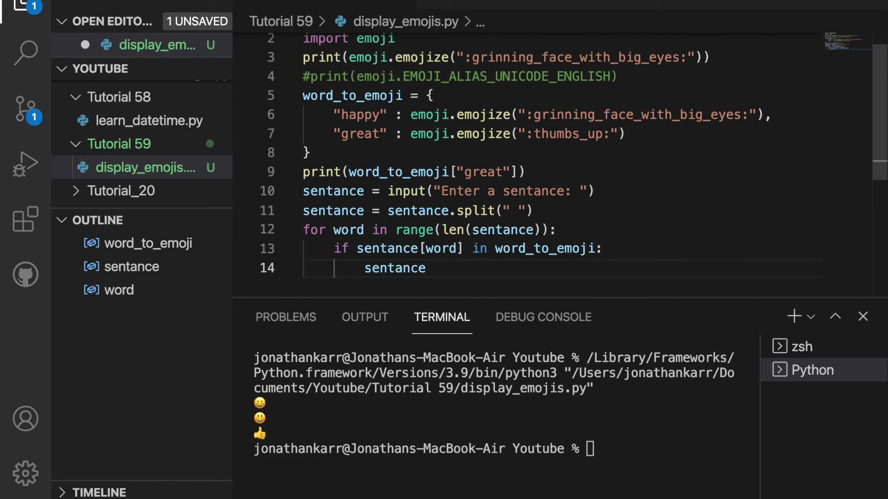
pyautogui.write('[word] = wo')
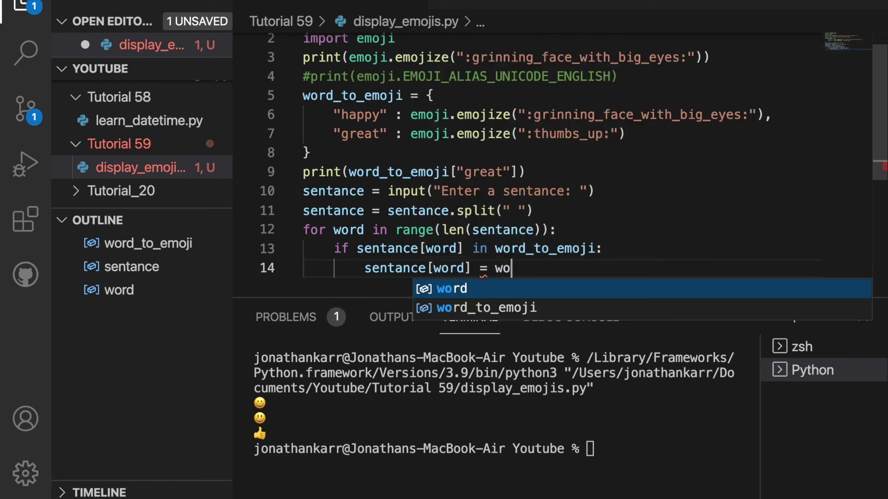
pyautogui.press('Down')
pyautogui.press('Return')
pyautogui.write('[')
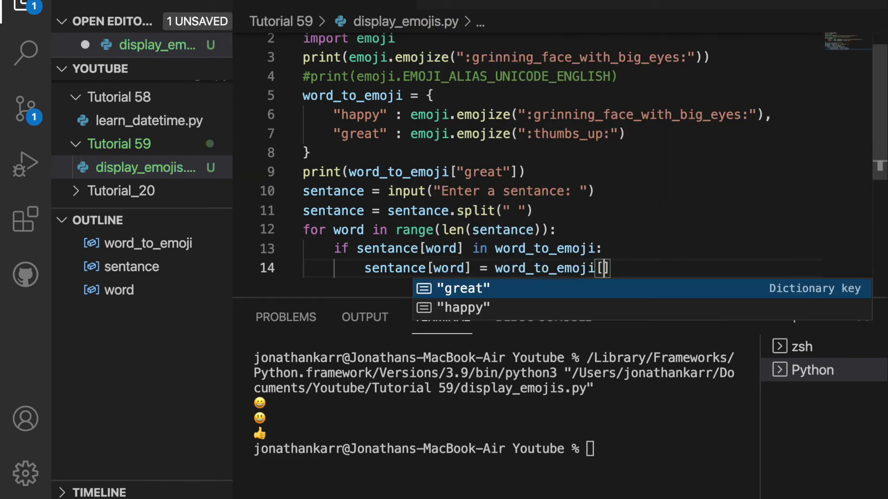
pyautogui.write('s')
# Step: Add print(sentance) on a new line below the loop
pyautogui.press('Return')
pyautogui.write('print(sen')
pyautogui.press('Tab')
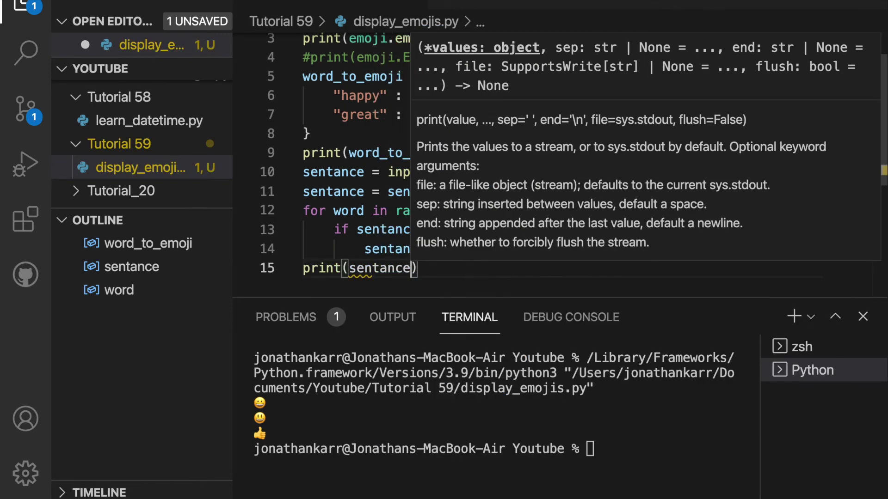
pyautogui.press('Right')
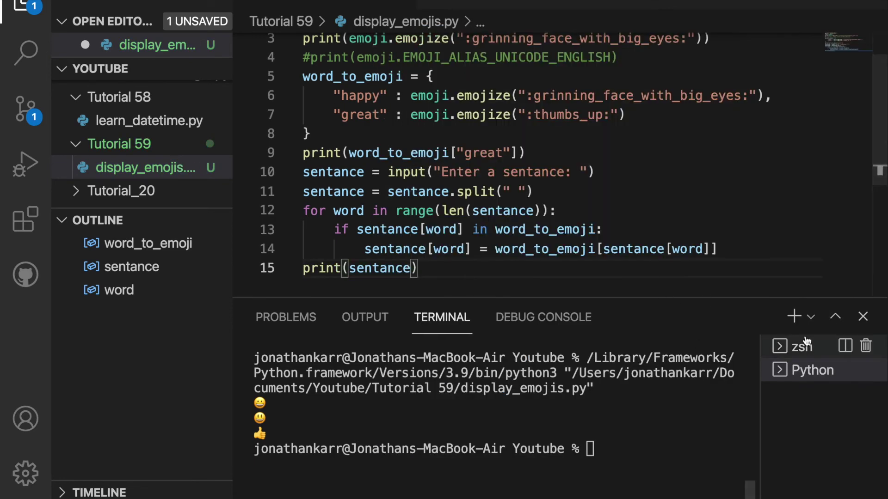
# Step: Run with "Python is great" to get ['Python', 'is', '👍'], then open an unindented line above print
pyautogui.press('super+s')
pyautogui.write('Pytho')
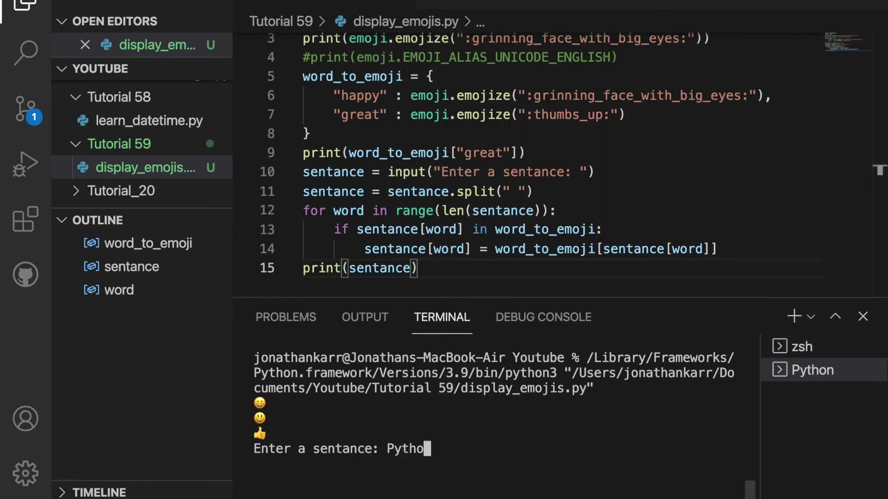
pyautogui.write('n is great')
pyautogui.press('Return')
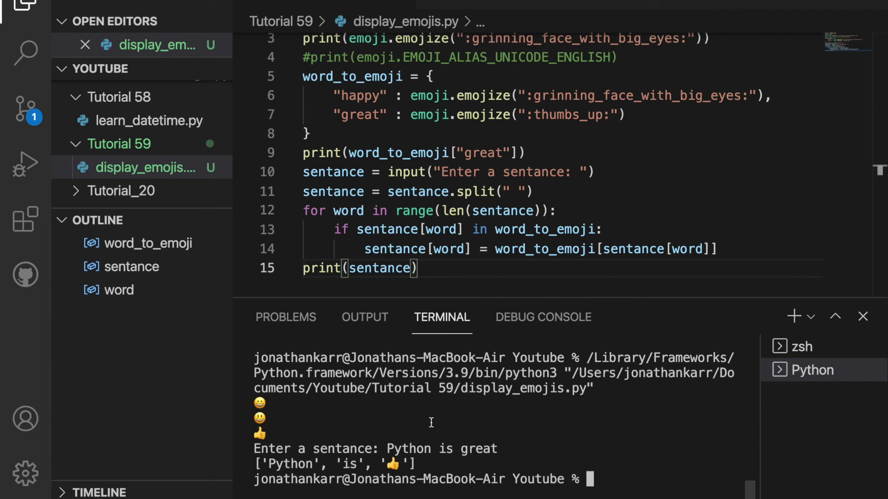
pyautogui.press('super+1')
pyautogui.press('Up')
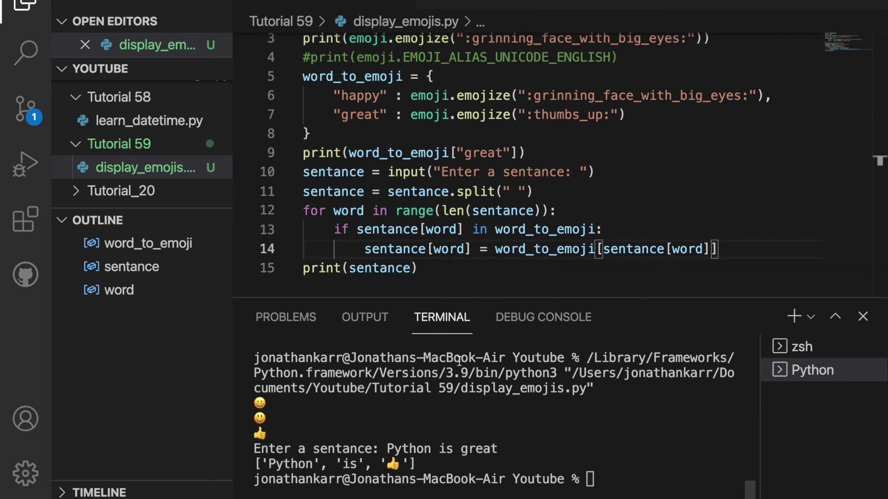
pyautogui.press('Return')
pyautogui.press('BackSpace')
pyautogui.press('BackSpace')
pyautogui.write('sentance =')
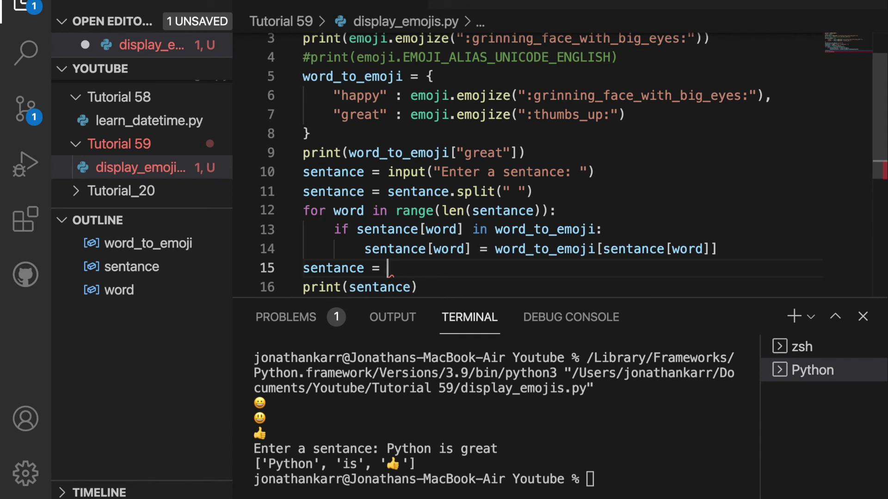
pyautogui.write('"')
pyautogui.write(' ".')
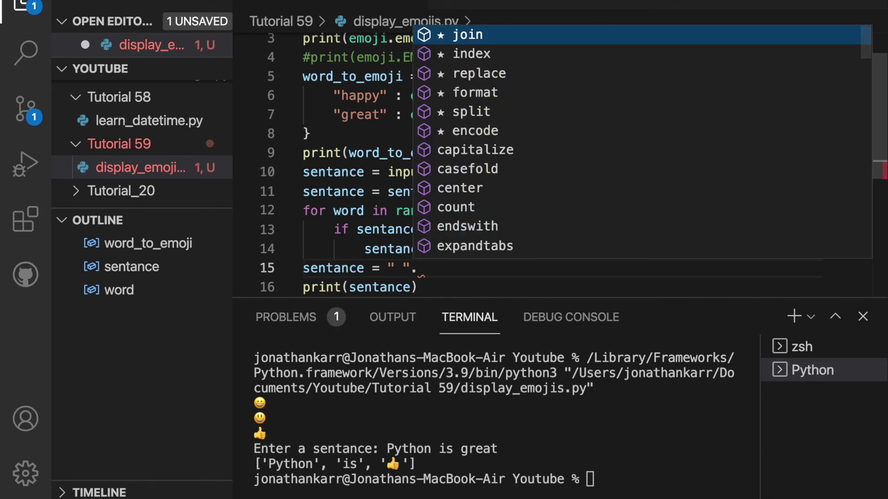
# Step: Write sentance = " ".join(sentance) on line 15, then save and rerun the script
pyautogui.press('Return')
pyautogui.write('(s')
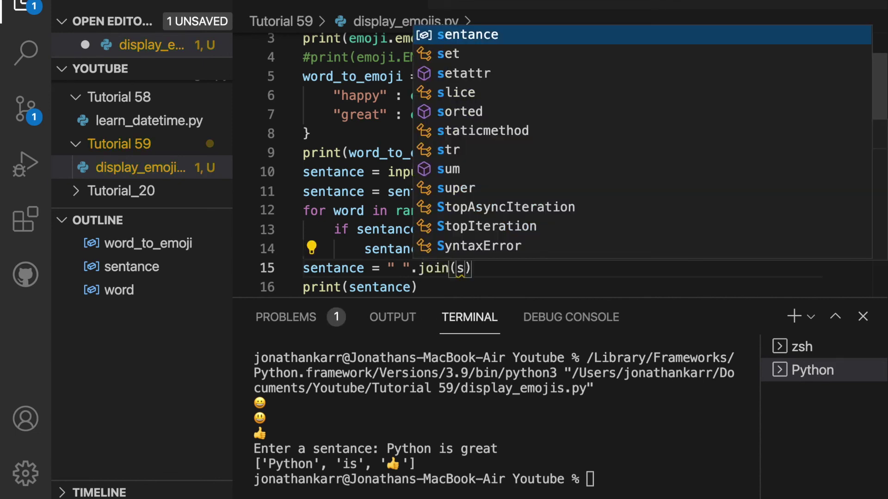
pyautogui.press('Return')
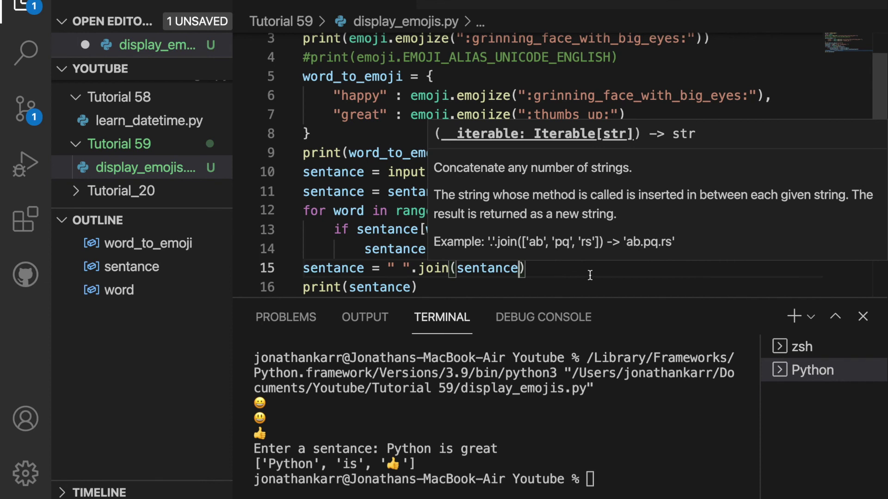
pyautogui.write(')')
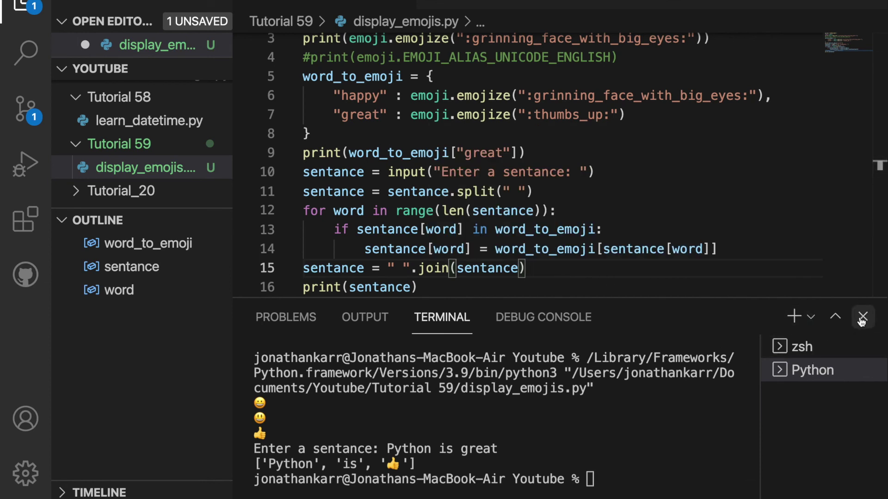
pyautogui.write('t')
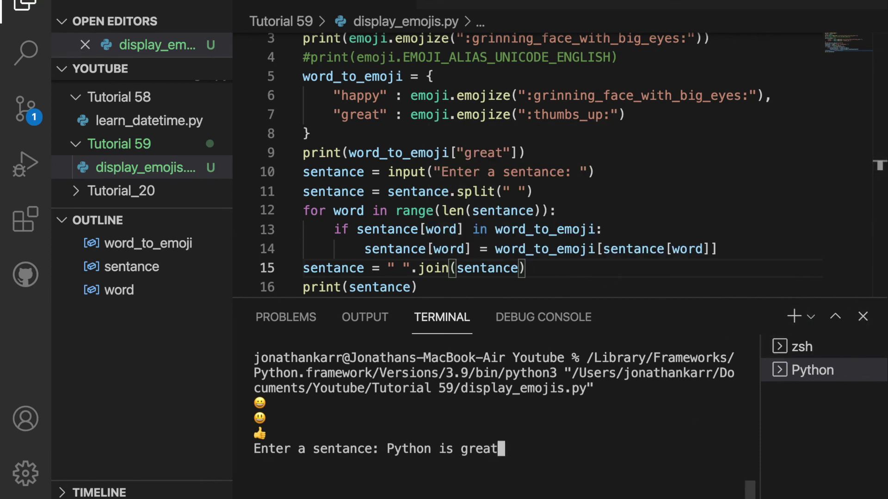
# Step: Submit "Python is great" to the rerun, which prints "Python is 👍"
pyautogui.press('Return')
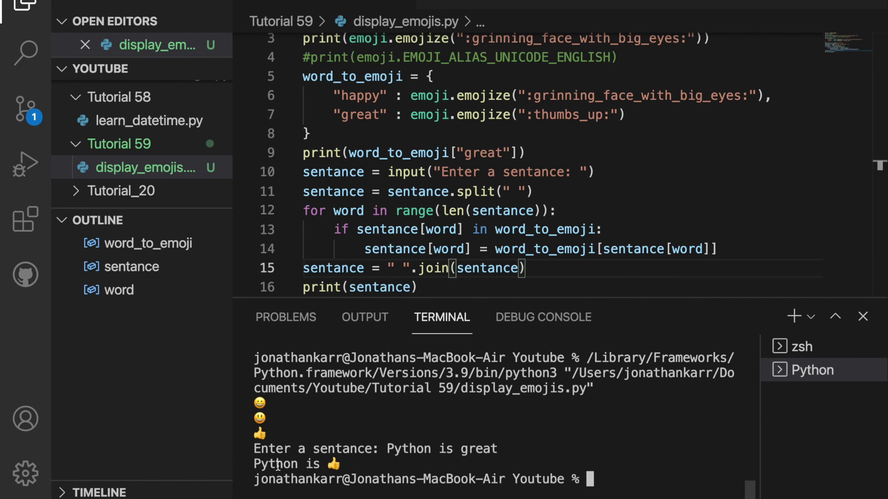